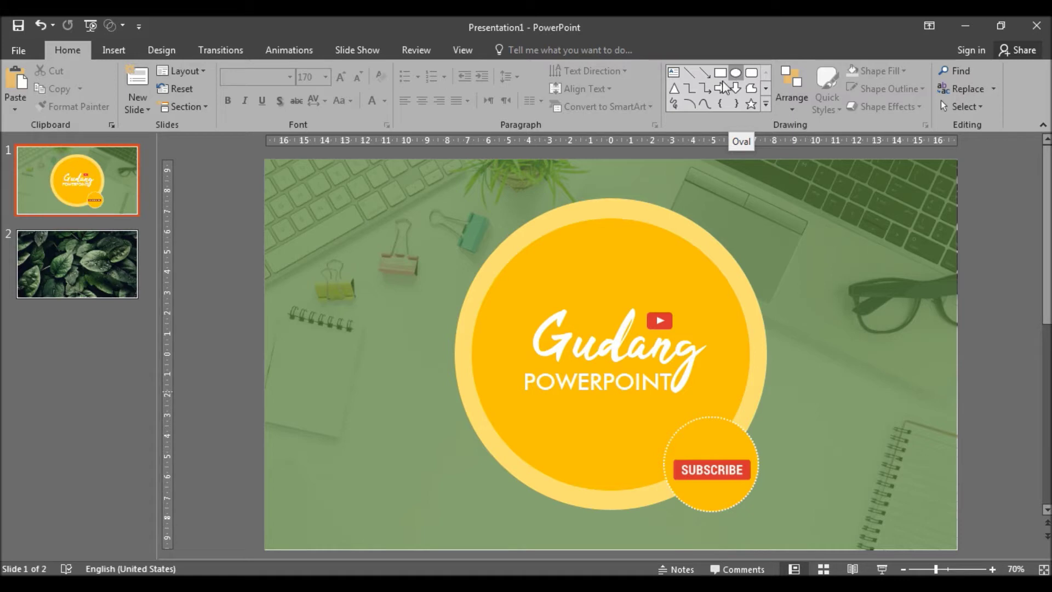
# - Open slide 2, the full-bleed photo of dew-covered green leaves
pyautogui.click(123, 254)
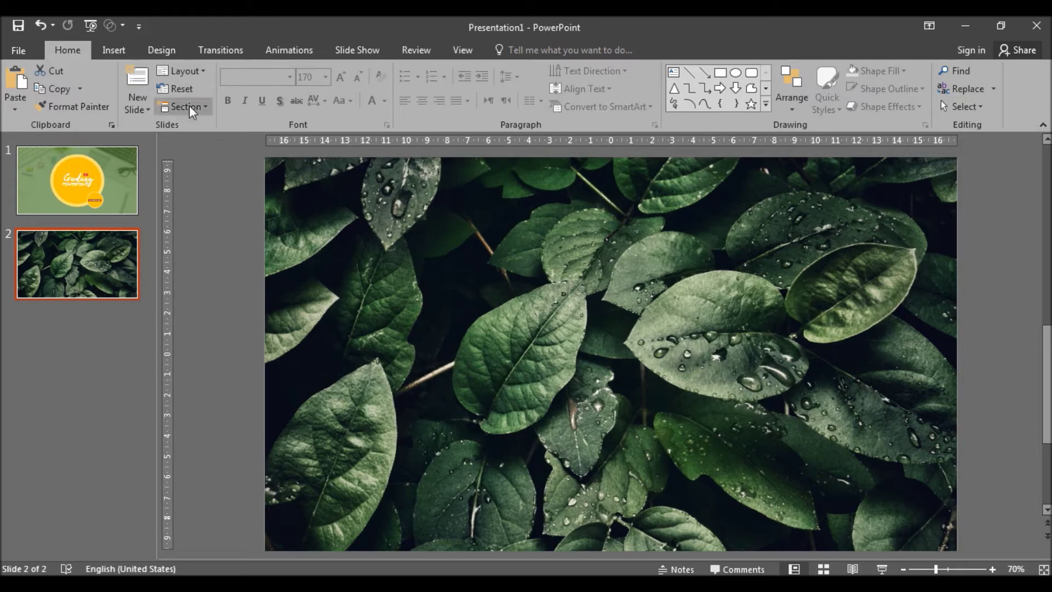
# - Add a text box over the upper photo with centred, white, all-caps RINTIK text
pyautogui.click(122, 51)
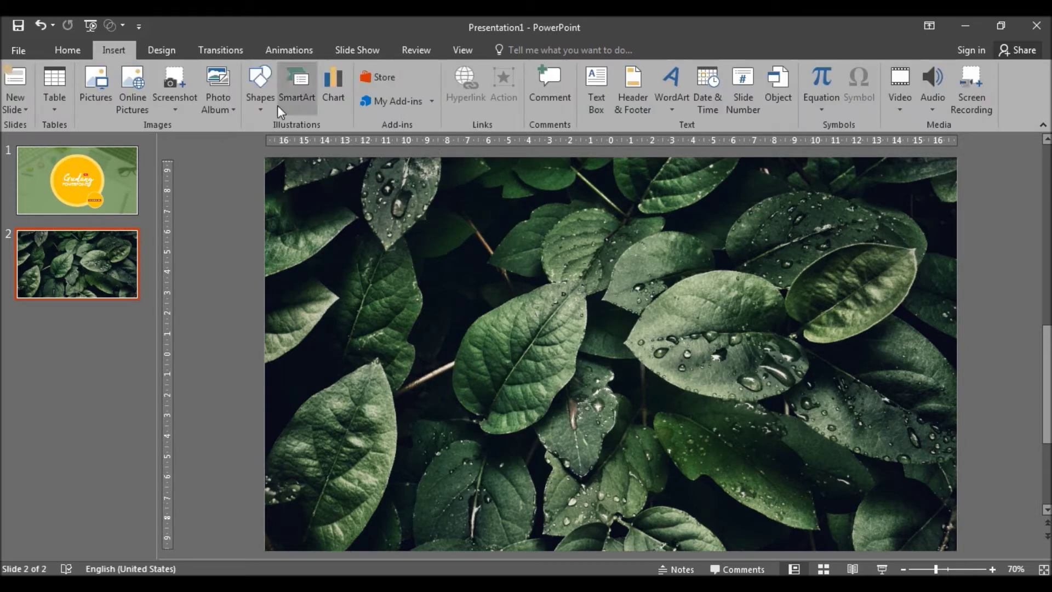
pyautogui.click(590, 114)
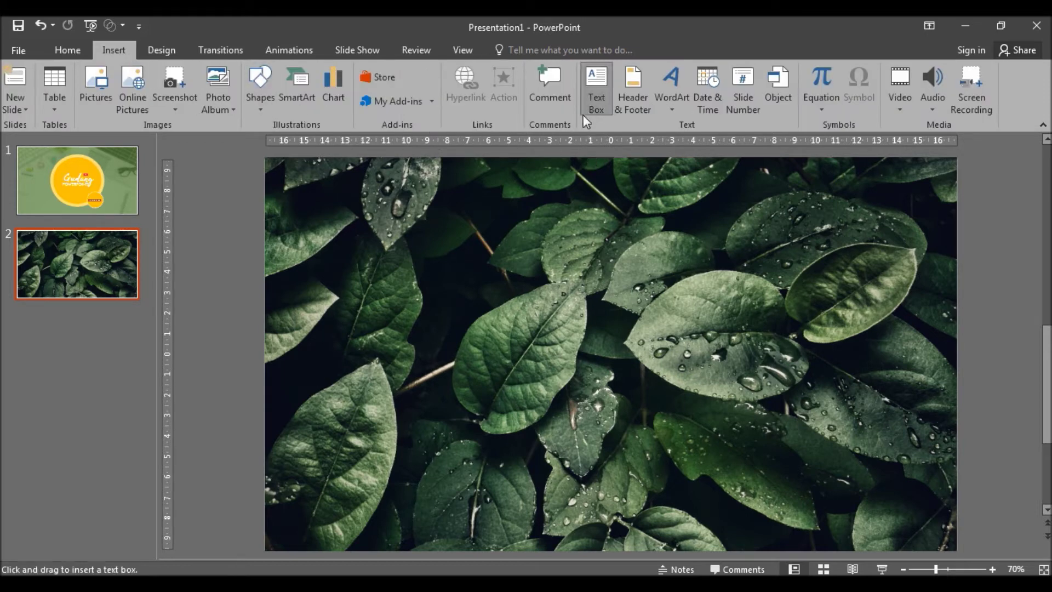
pyautogui.moveTo(439, 248); pyautogui.dragTo(765, 402)
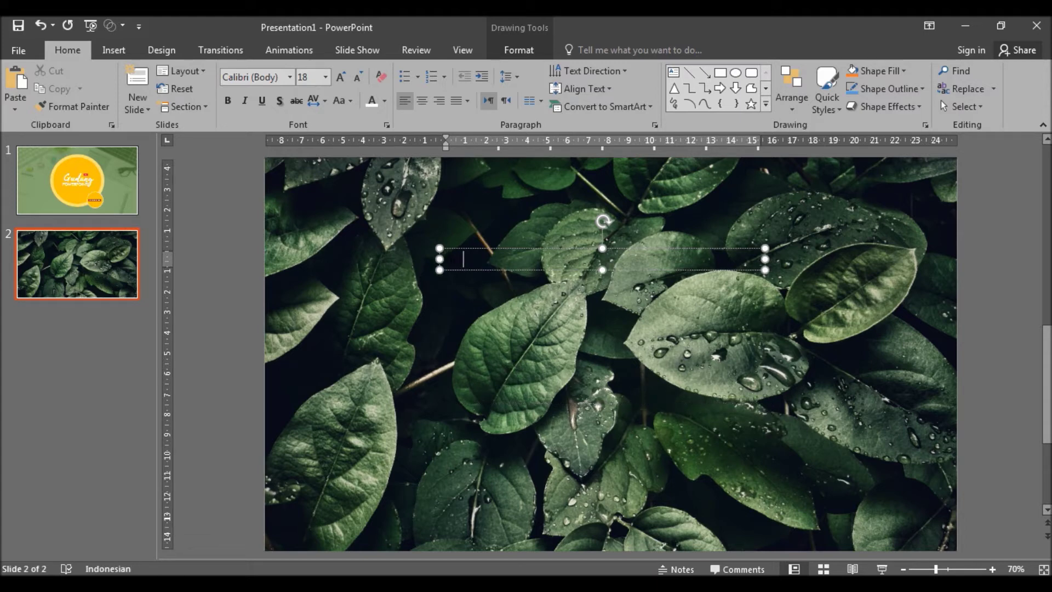
pyautogui.hotkey('ctrl', 'a')
pyautogui.hotkey('ctrl', 'e')
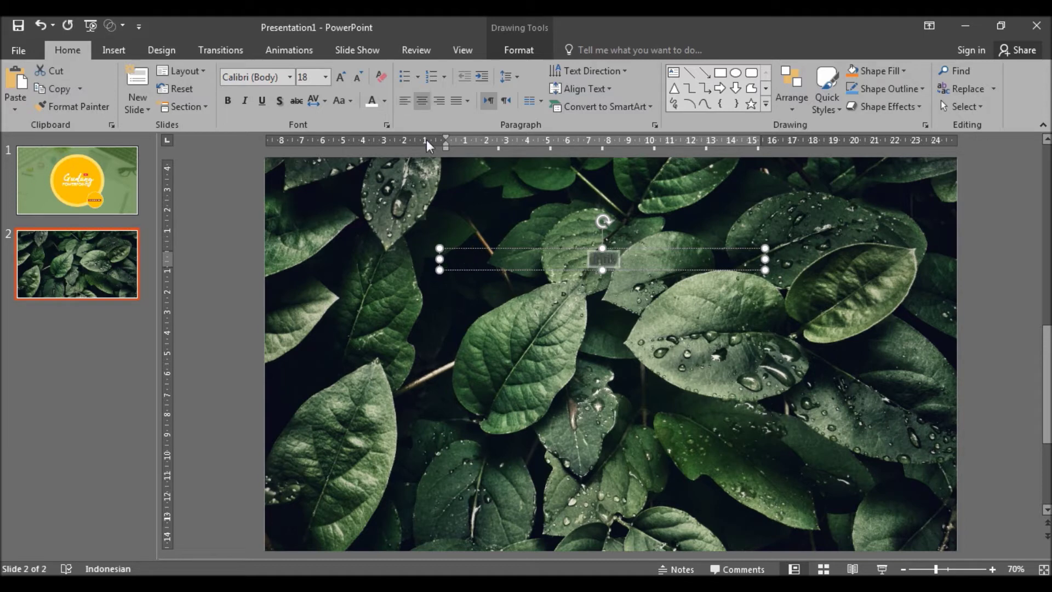
pyautogui.click(369, 102)
pyautogui.hotkey('shift', 'F3')
pyautogui.hotkey('shift', 'F3')
# - Set RINTIK to Futura Md BT size 170 and widen the box to one line
pyautogui.click(257, 78)
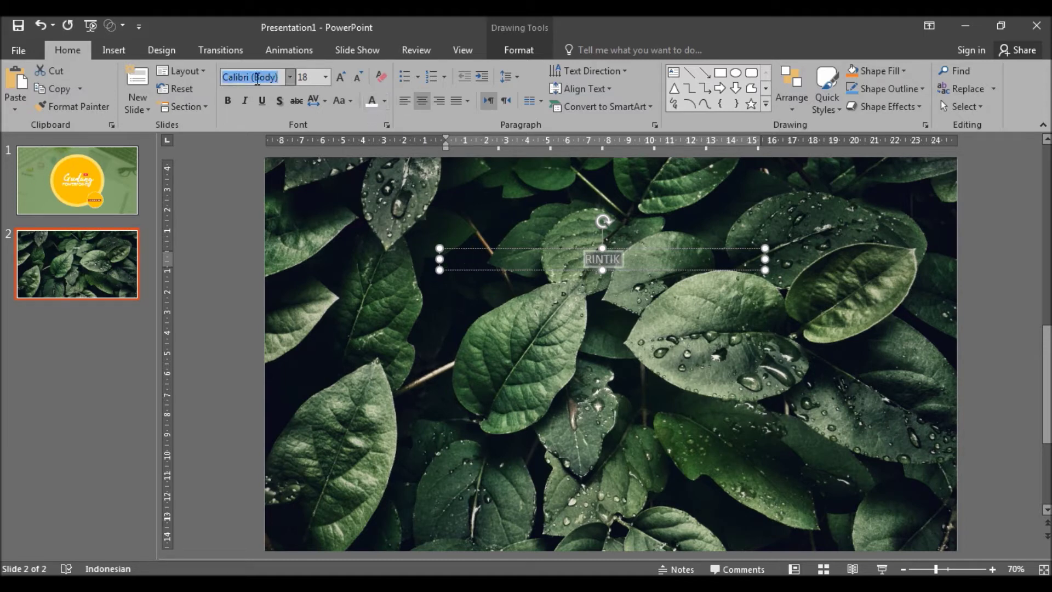
pyautogui.write('Futura Md BT')
pyautogui.press('Tab')
pyautogui.write('170')
pyautogui.press('Return')
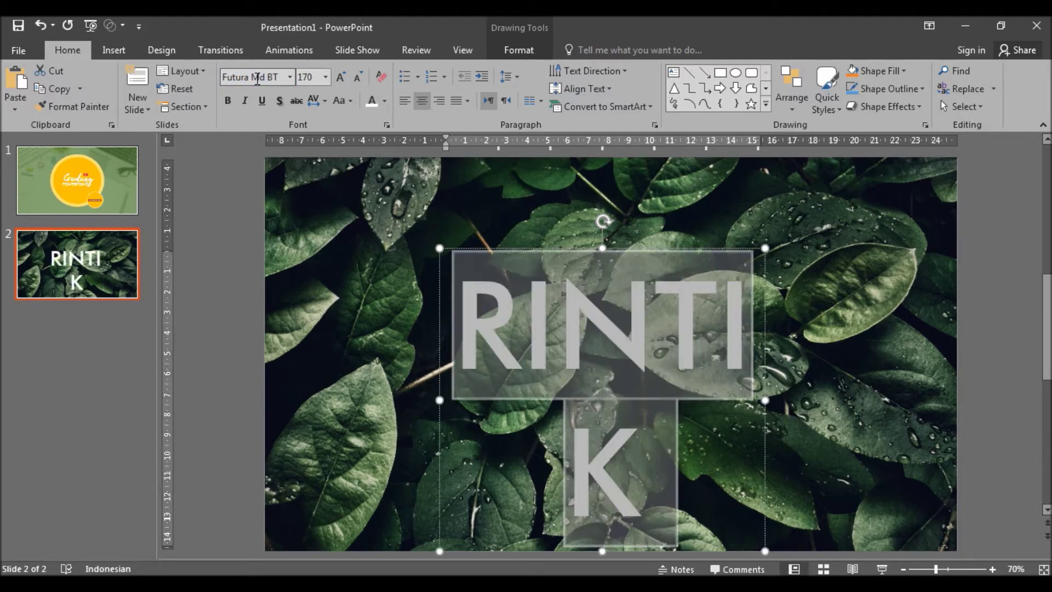
pyautogui.moveTo(439, 400); pyautogui.dragTo(352, 402)
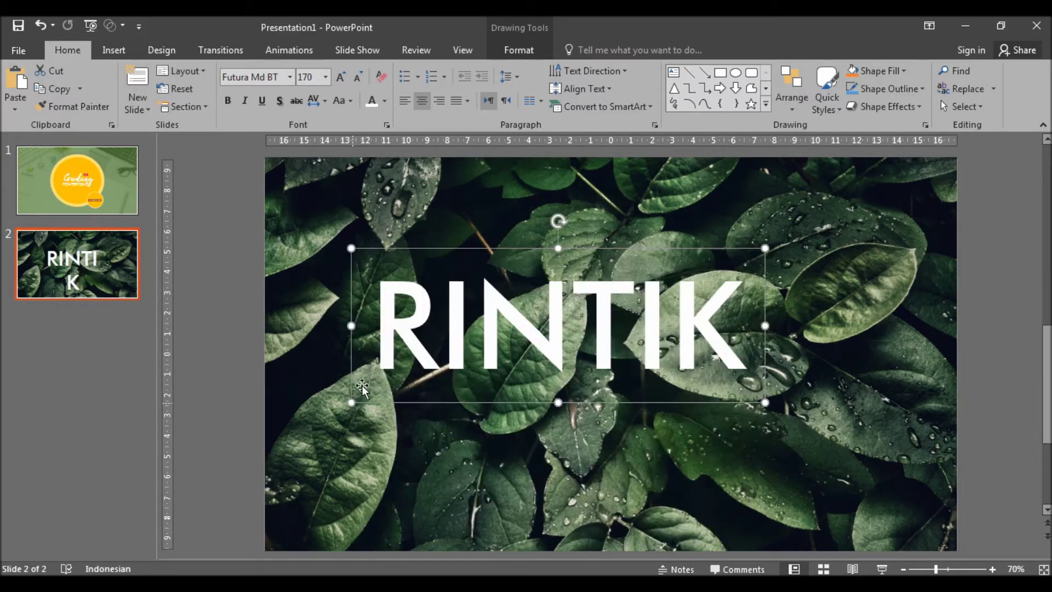
# - Centre the RINTIK box horizontally on slide 2 and lower it to the photo's middle
pyautogui.click(531, 49)
pyautogui.click(791, 71)
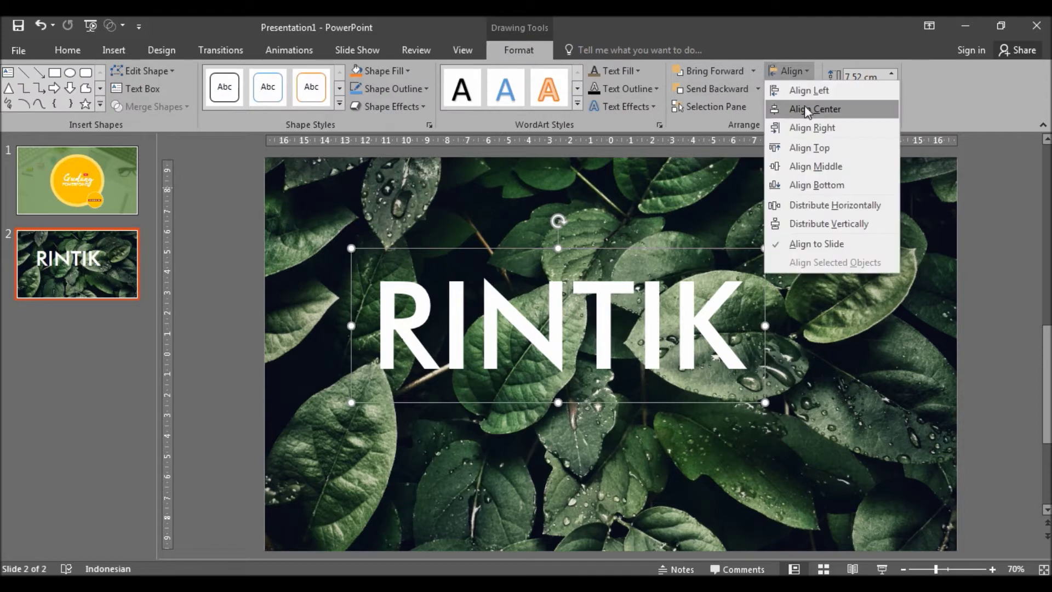
pyautogui.click(806, 109)
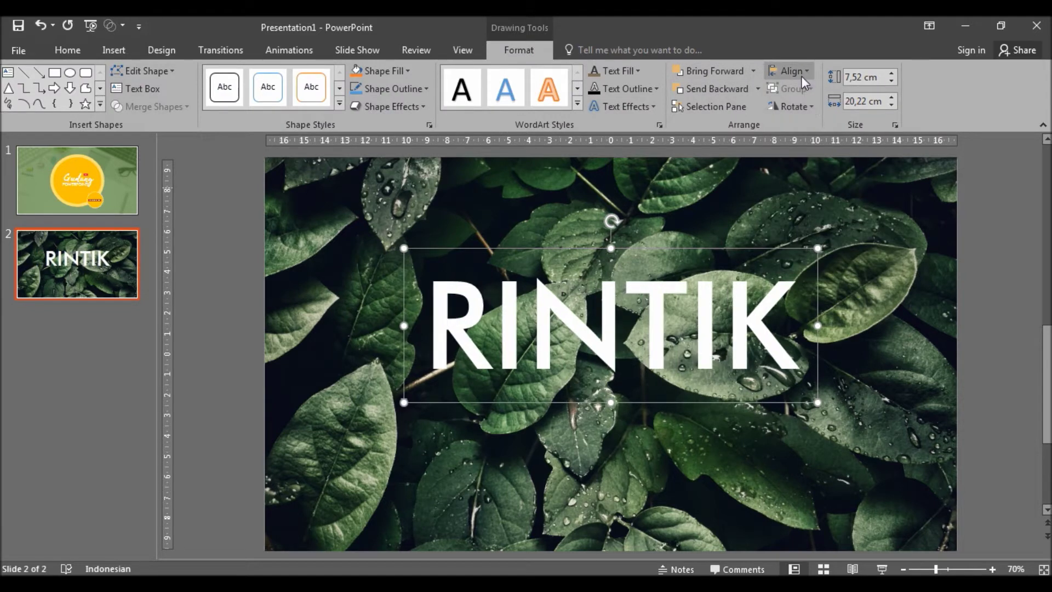
pyautogui.scroll(-1, 739, 255)
pyautogui.moveTo(738, 254); pyautogui.dragTo(741, 268)
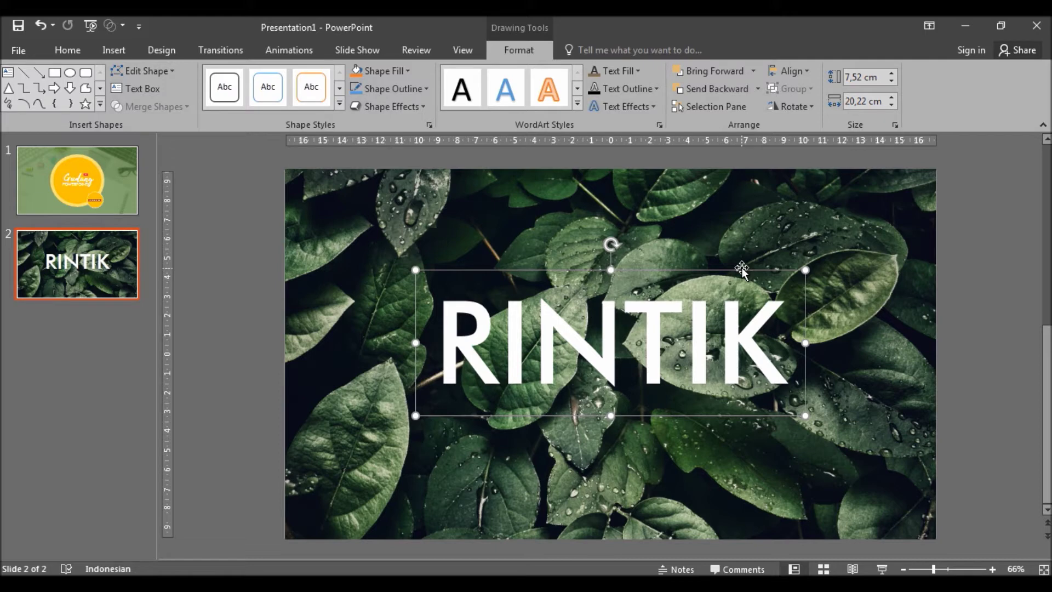
pyautogui.click(630, 210)
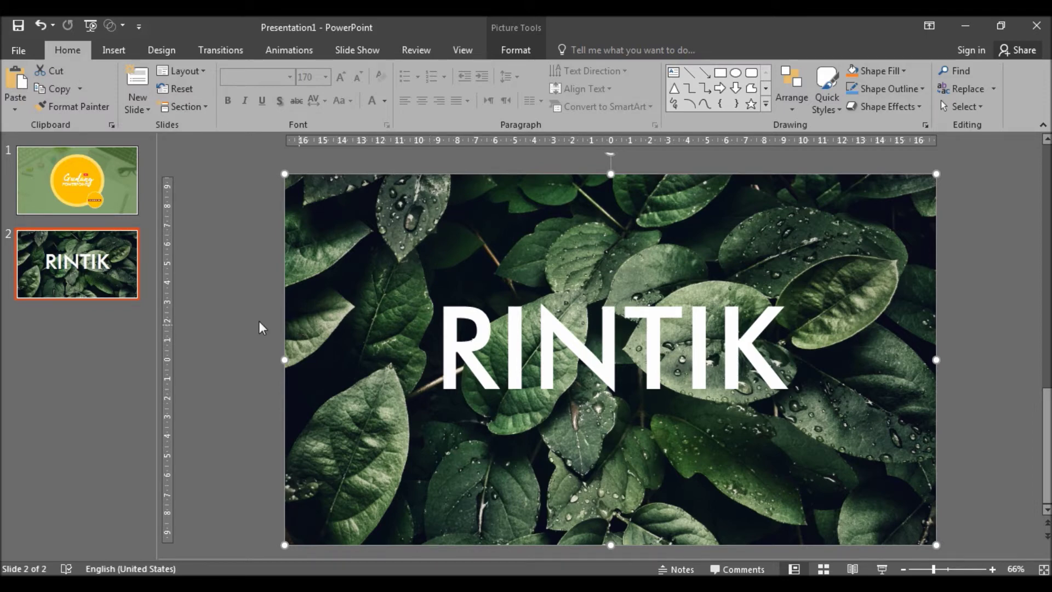
pyautogui.click(104, 266)
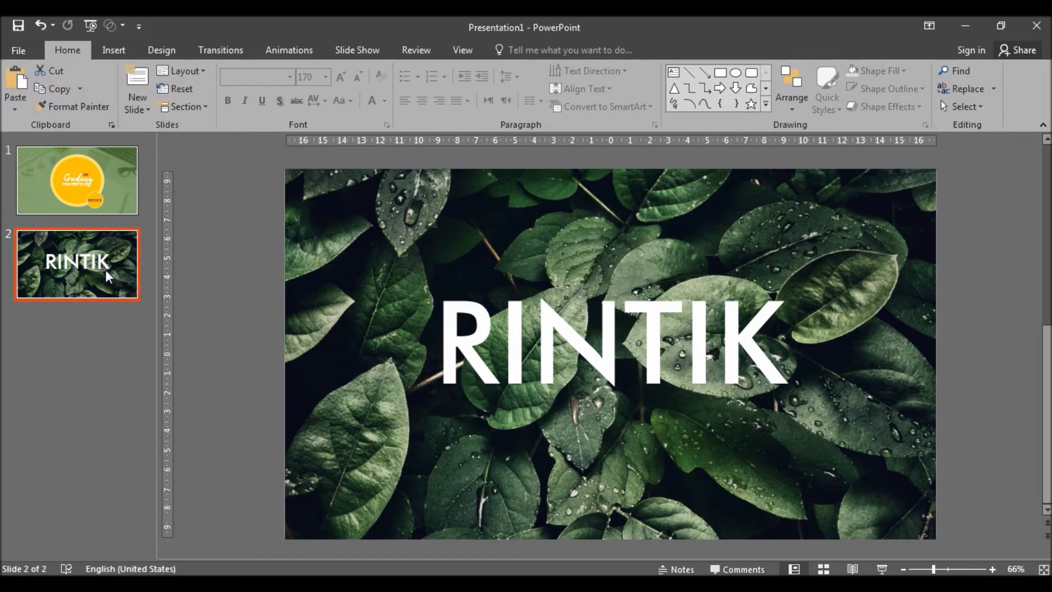
# - Duplicate slide 2 and select the copy's RINTIK text box
pyautogui.hotkey('ctrl', 'd')
pyautogui.click(471, 341)
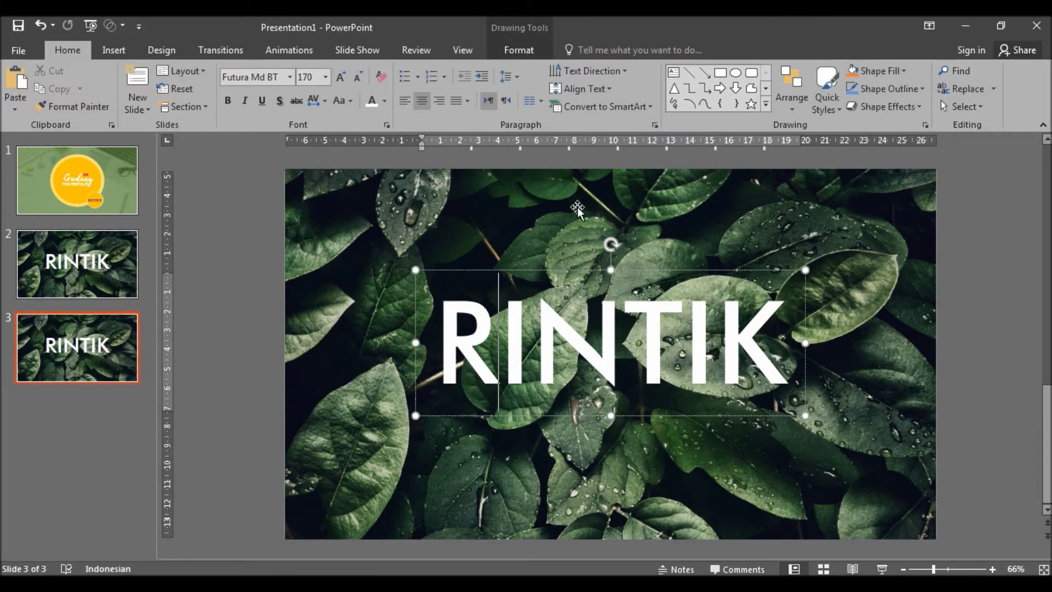
pyautogui.click(521, 270)
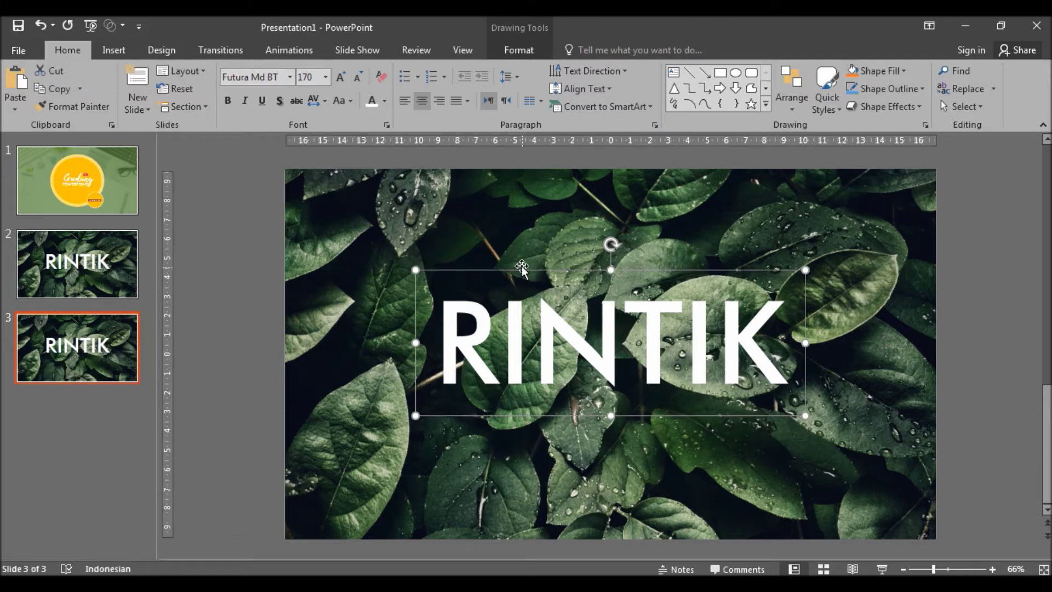
# - Make the RINTIK text fill 50% transparent, then duplicate this faded slide as slide 4
pyautogui.rightClick(717, 269)
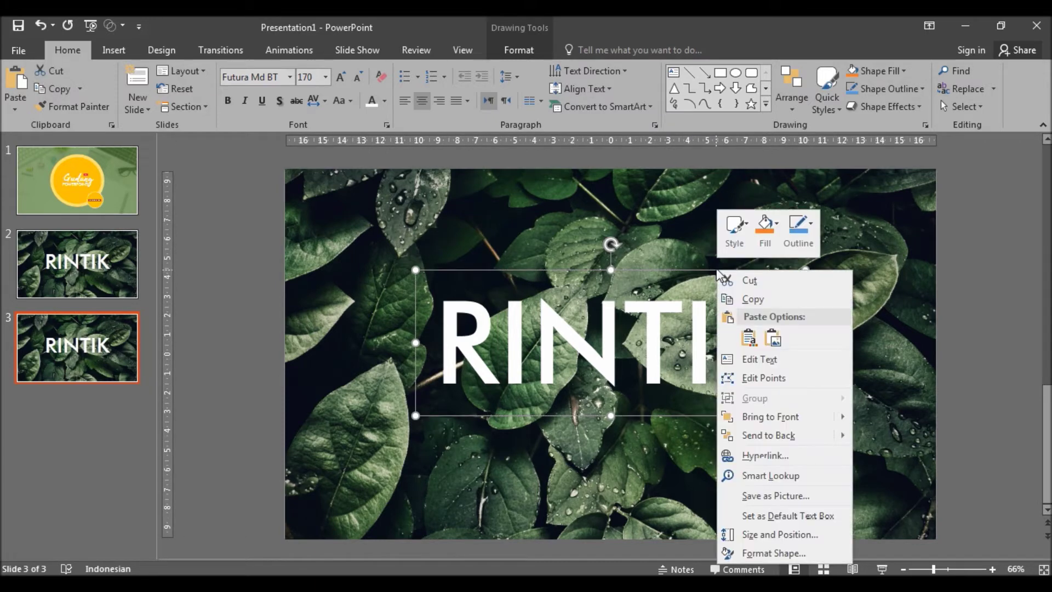
pyautogui.click(780, 559)
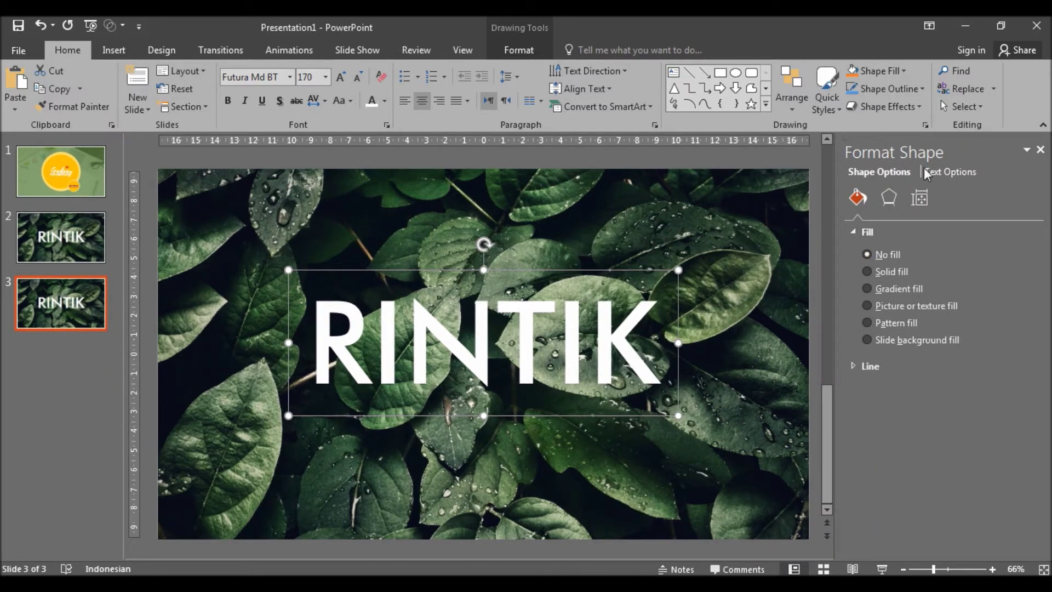
pyautogui.click(962, 171)
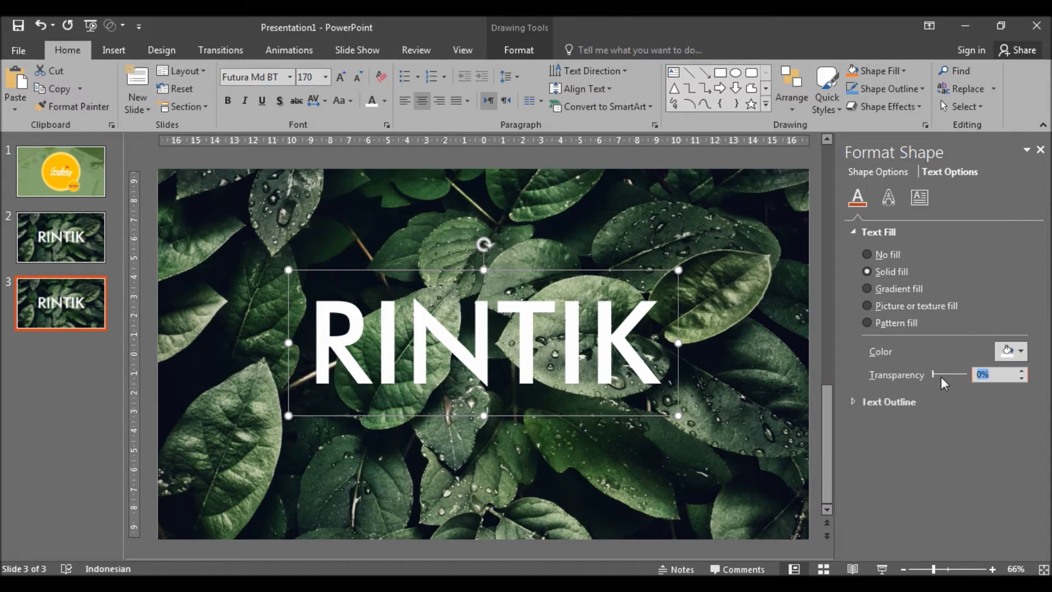
pyautogui.write('50')
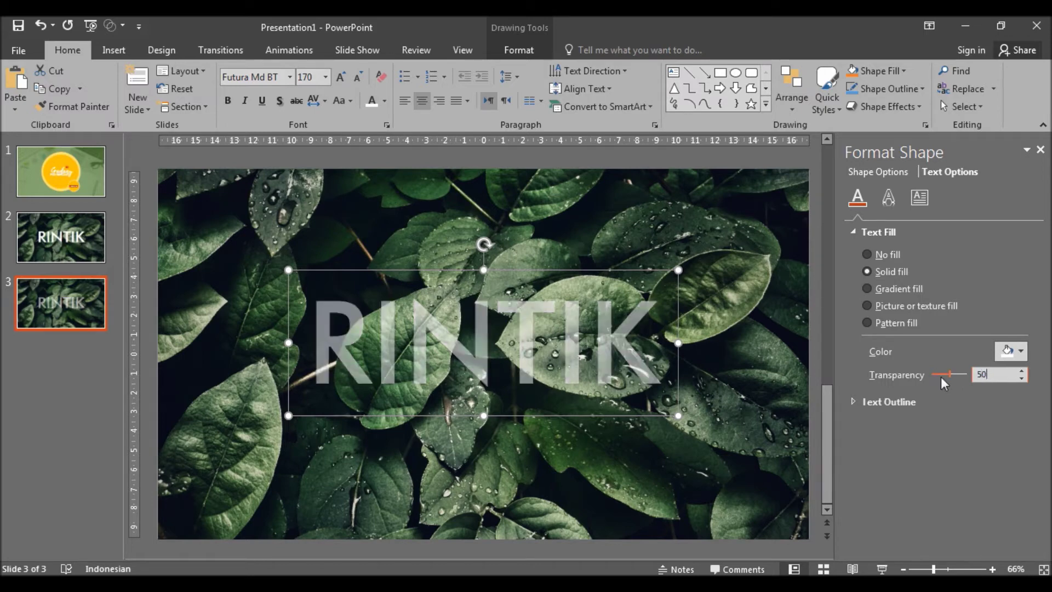
pyautogui.click(1040, 150)
pyautogui.click(90, 355)
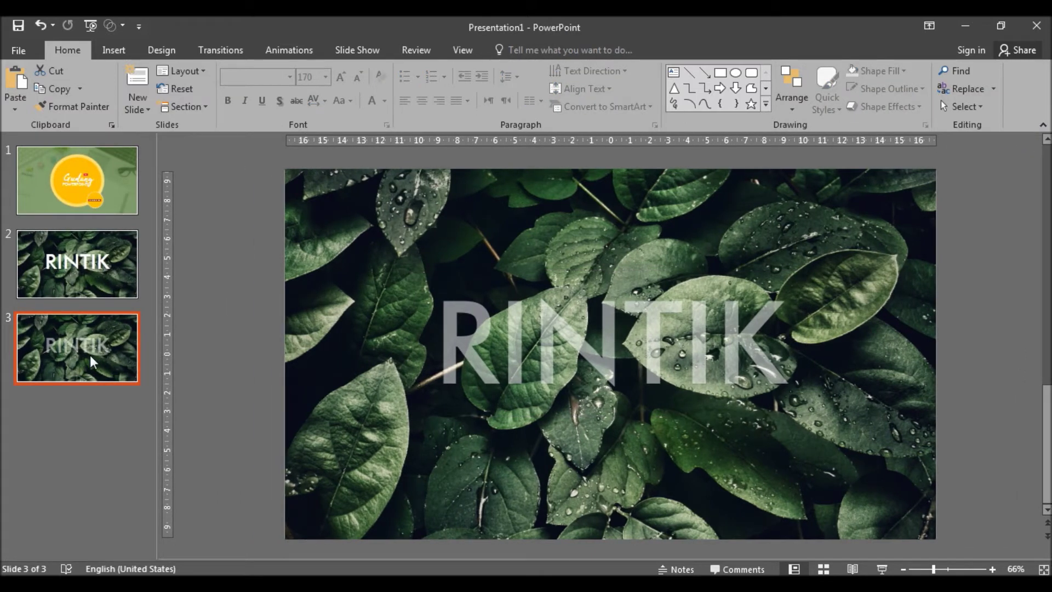
pyautogui.hotkey('ctrl', 'd')
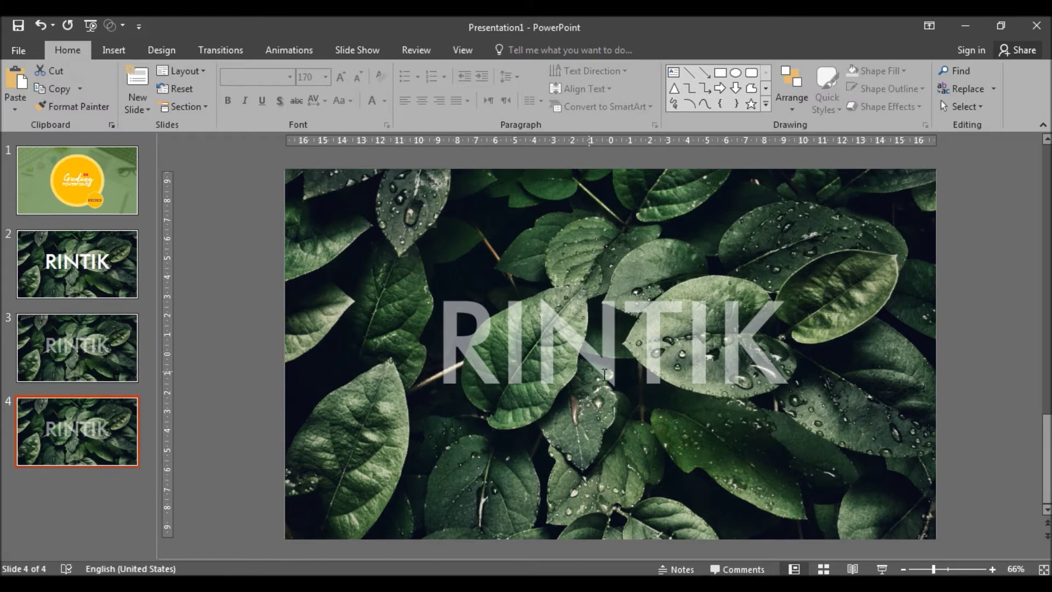
pyautogui.click(624, 372)
pyautogui.scroll(1, 721, 446)
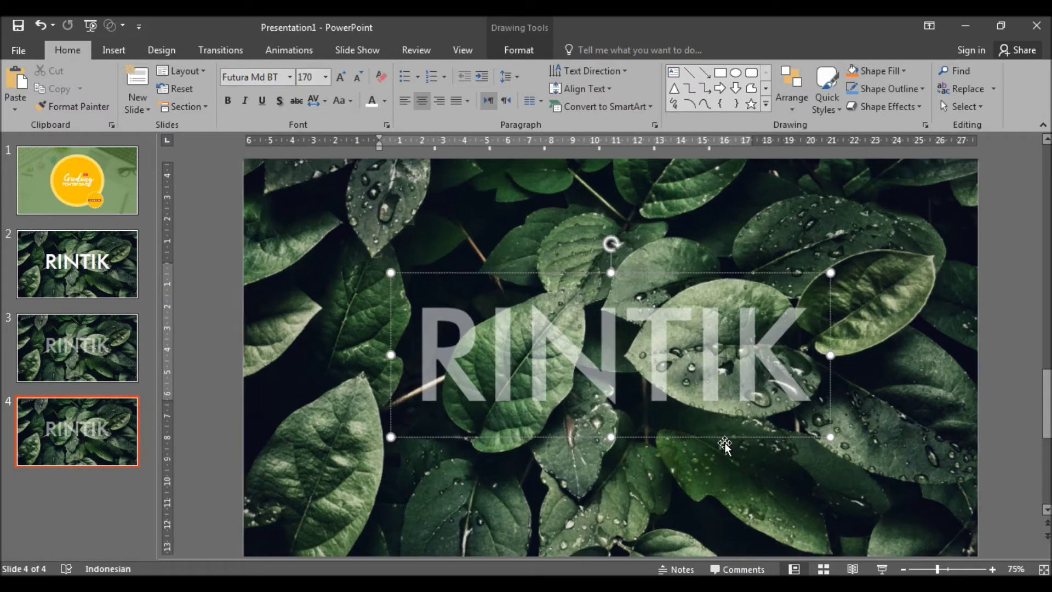
pyautogui.click(114, 49)
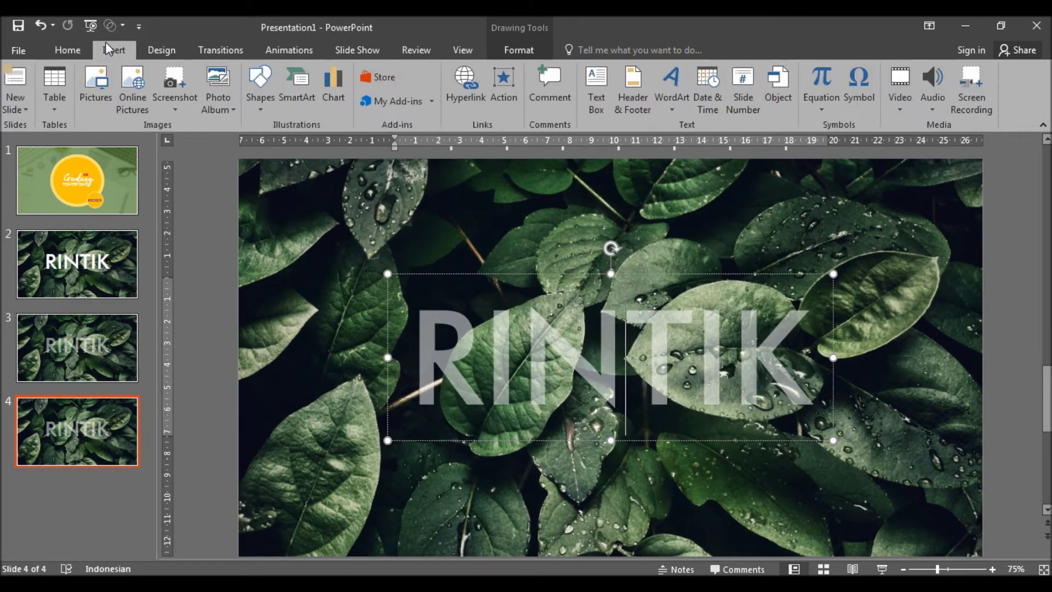
pyautogui.click(260, 91)
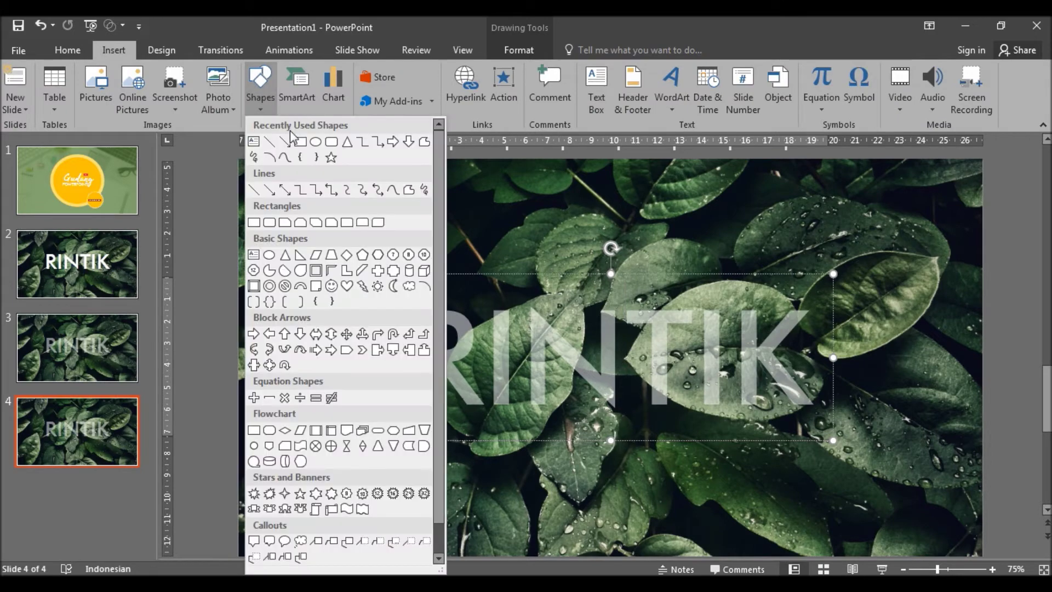
pyautogui.click(421, 143)
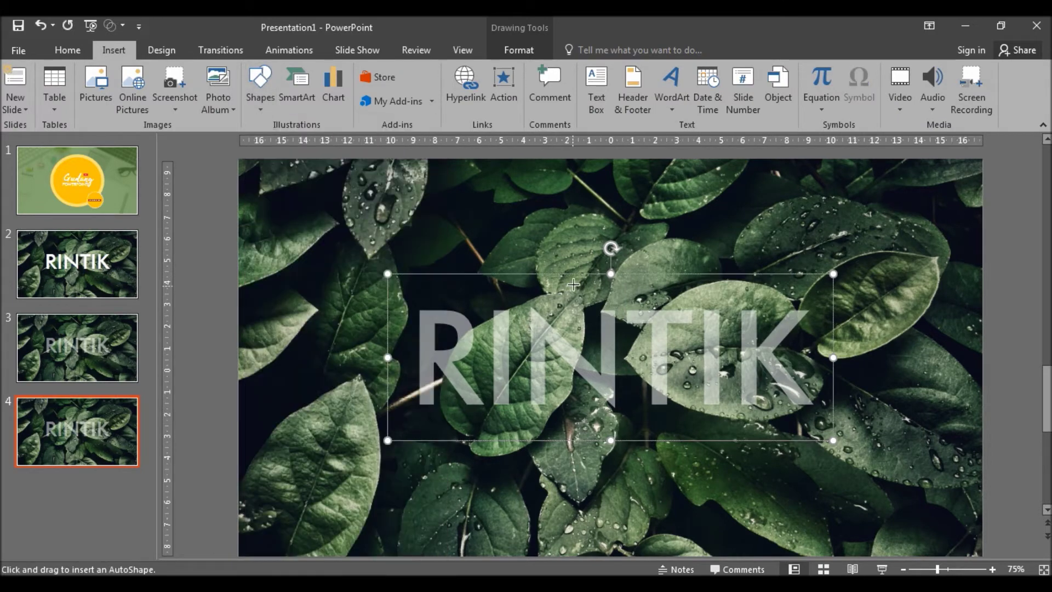
pyautogui.keyDown('ctrl'); pyautogui.scroll(5, 573, 284); pyautogui.keyUp('ctrl')
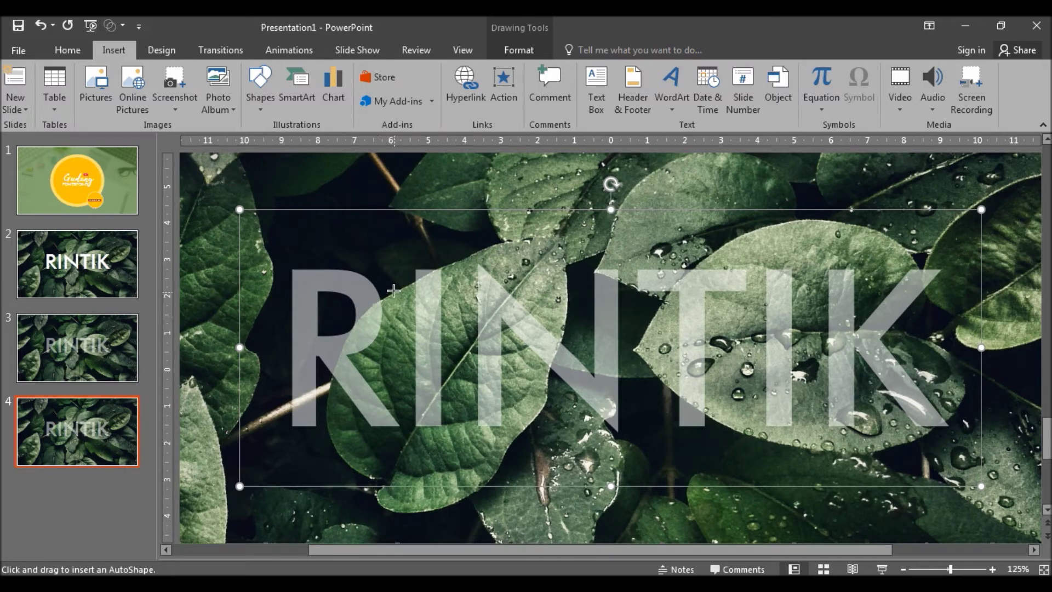
pyautogui.moveTo(394, 290); pyautogui.dragTo(377, 299)
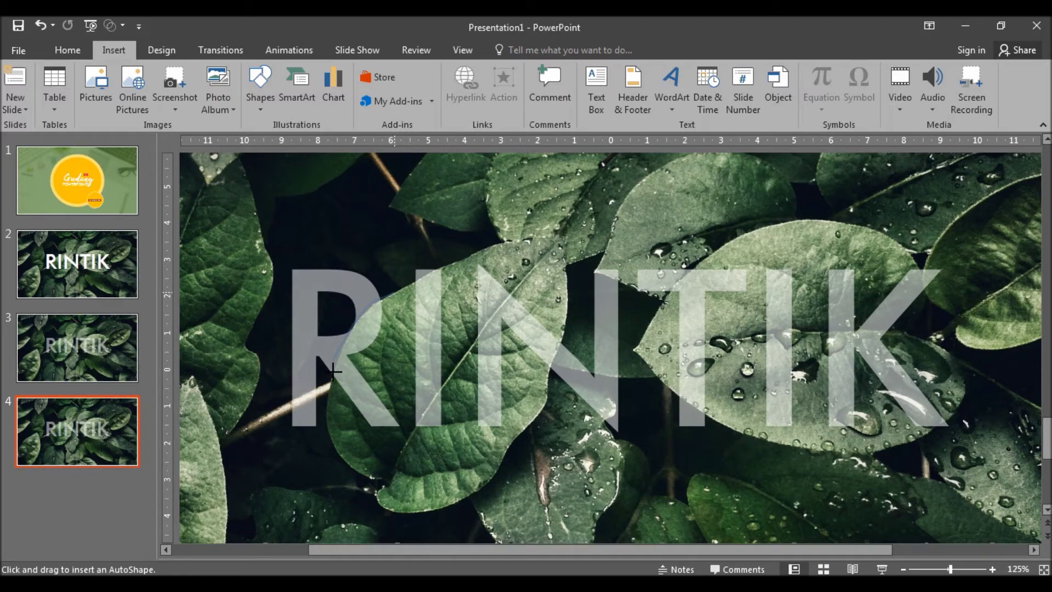
pyautogui.moveTo(395, 291); pyautogui.dragTo(332, 361)
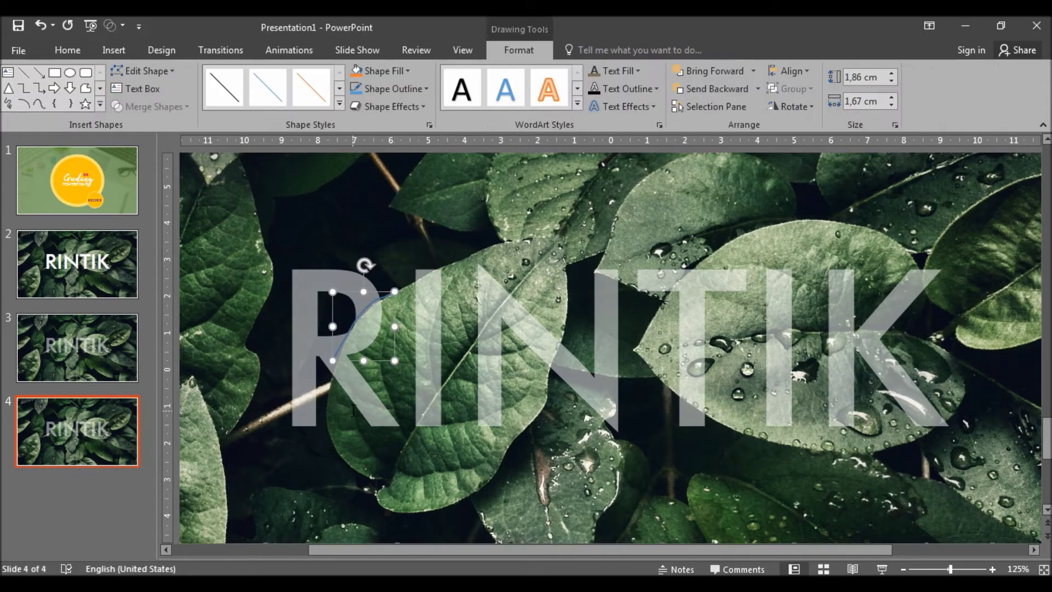
pyautogui.press('Delete')
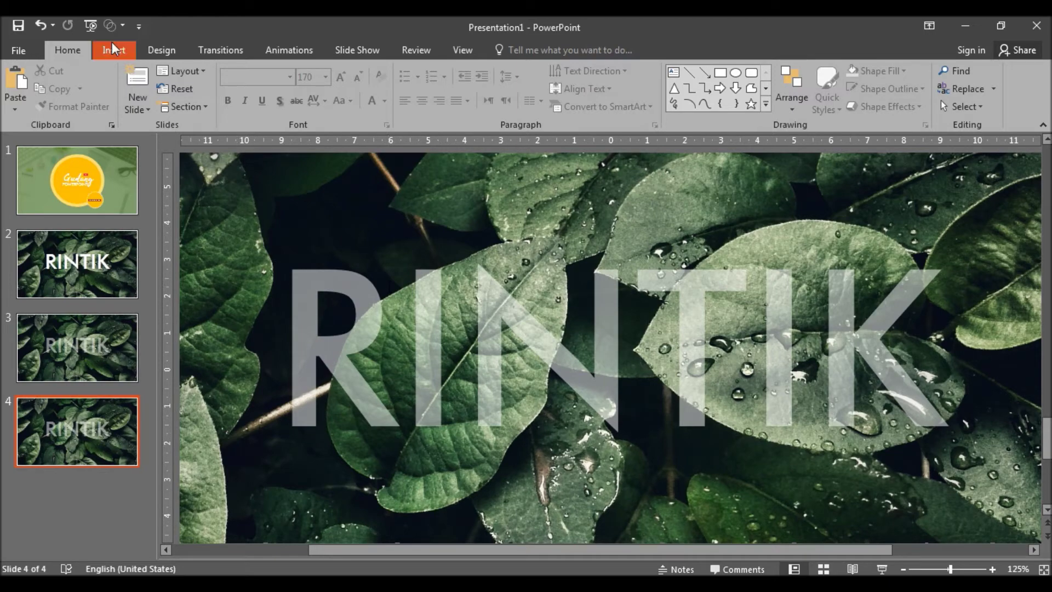
pyautogui.click(114, 50)
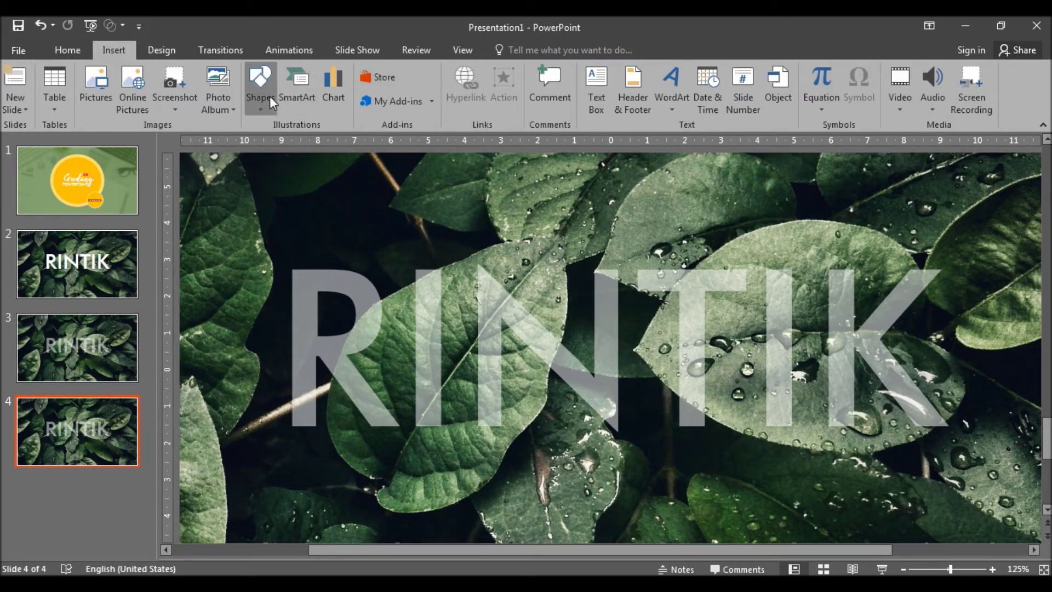
pyautogui.click(260, 85)
pyautogui.click(425, 145)
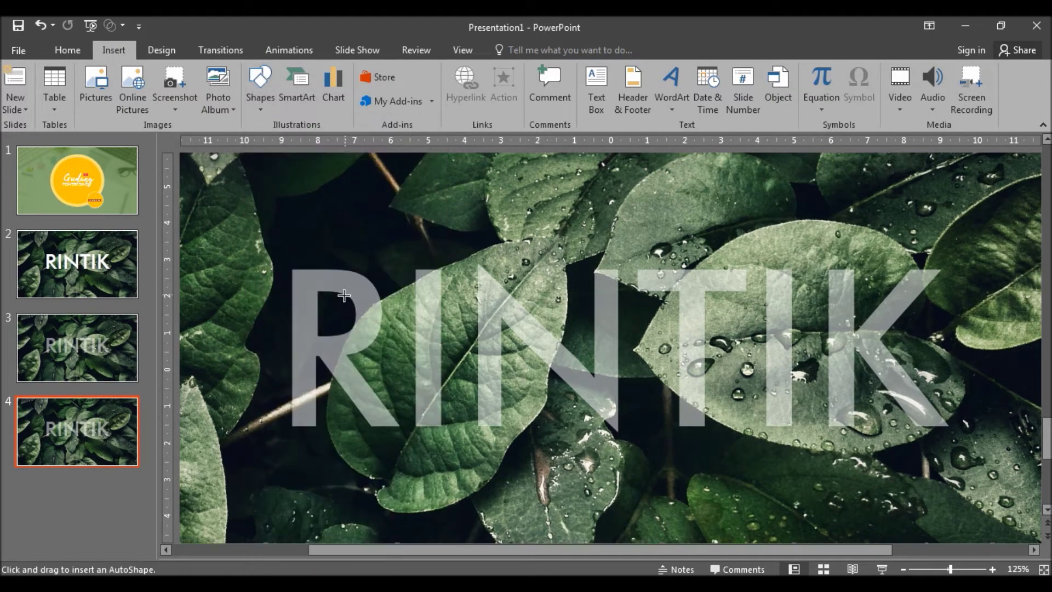
pyautogui.moveTo(158, 296); pyautogui.dragTo(213, 296)
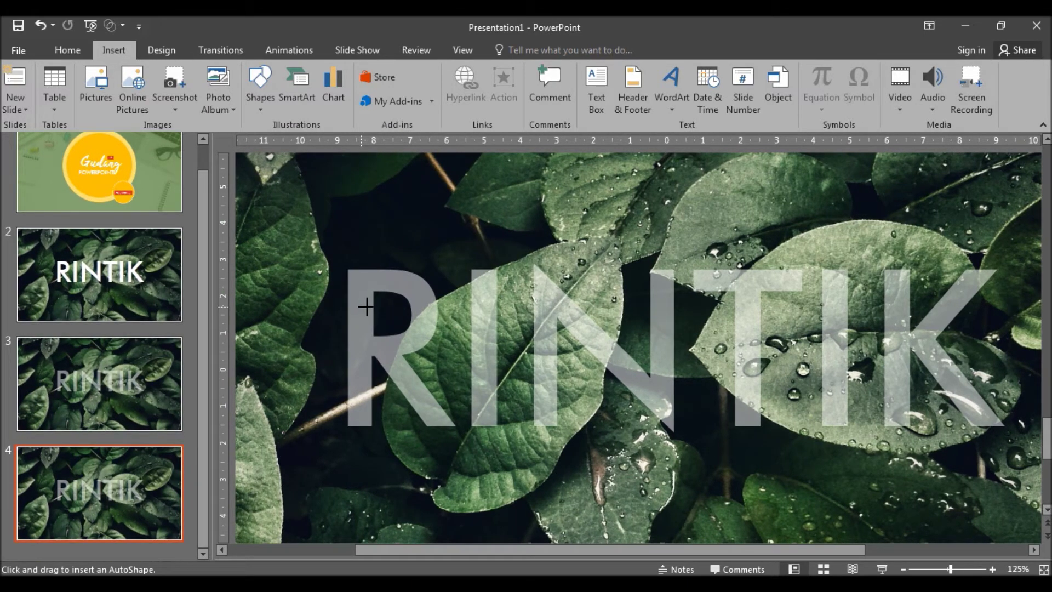
pyautogui.moveTo(366, 306); pyautogui.dragTo(847, 485)
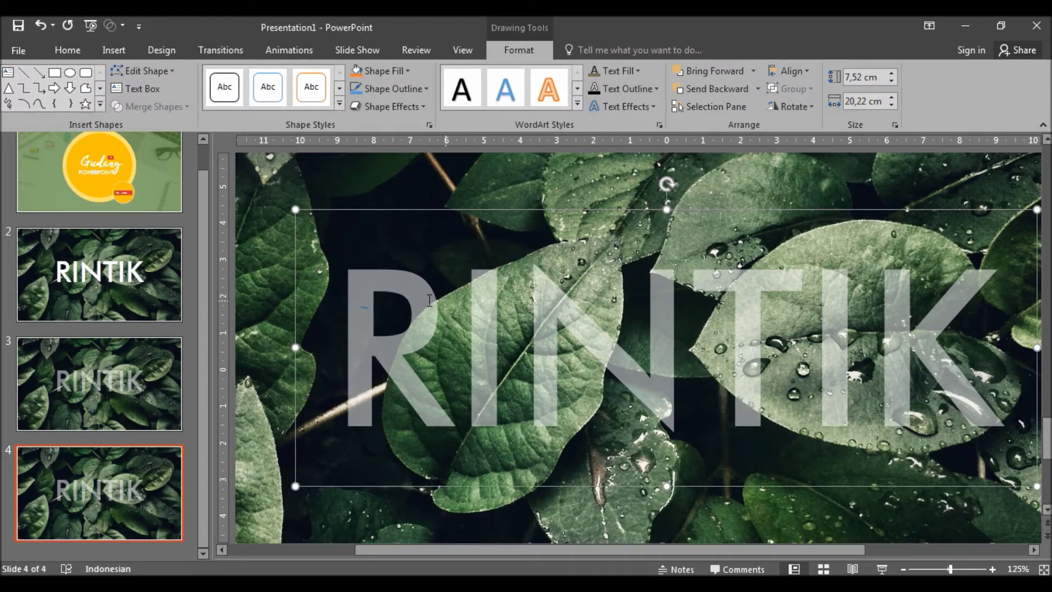
pyautogui.click(363, 308)
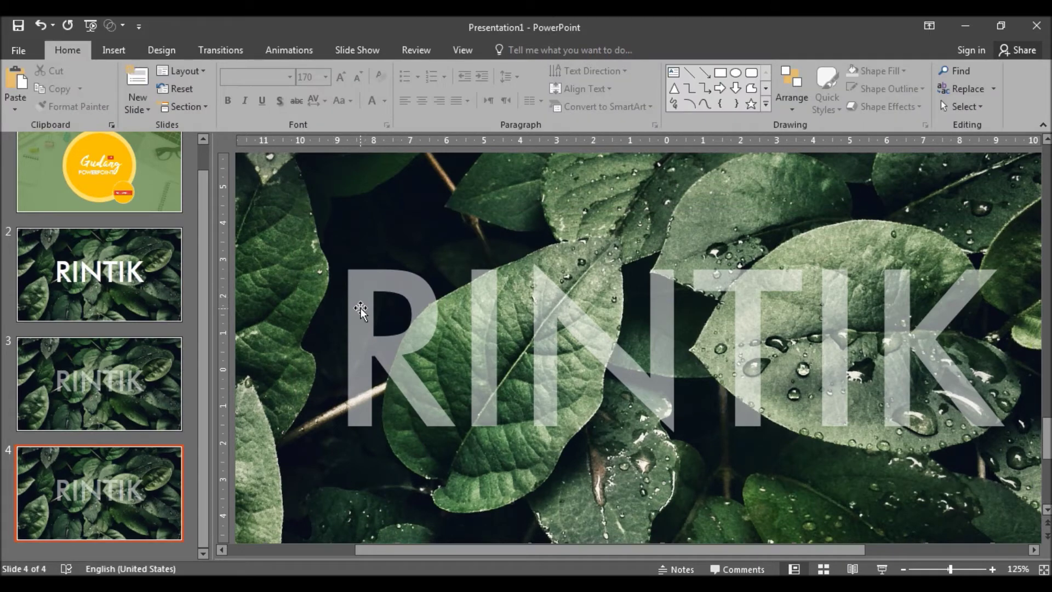
pyautogui.click(360, 308)
pyautogui.press('Escape')
pyautogui.click(992, 569)
pyautogui.click(992, 569)
pyautogui.click(992, 569)
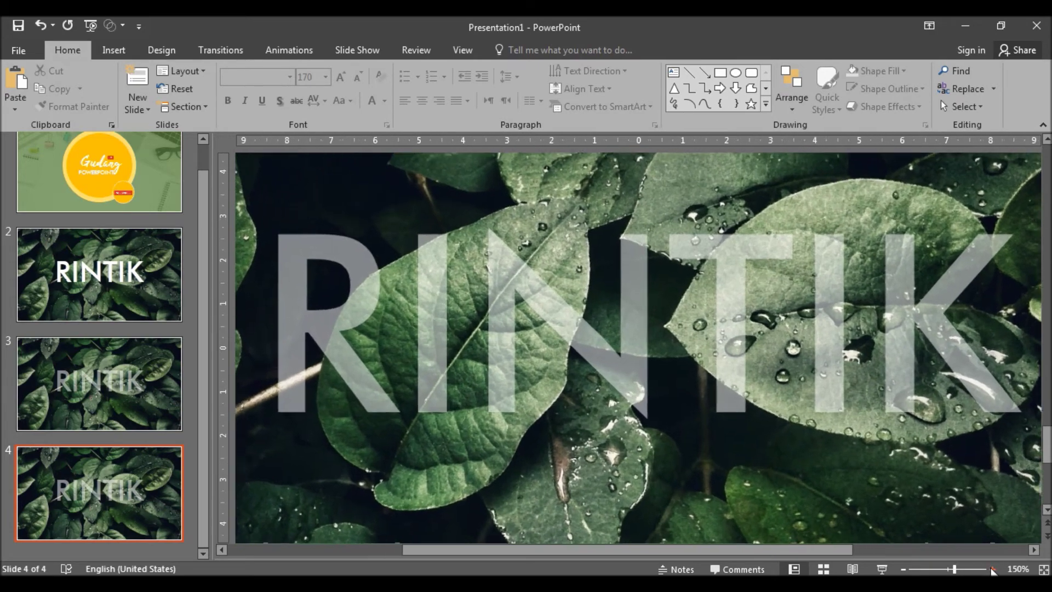
pyautogui.click(992, 569)
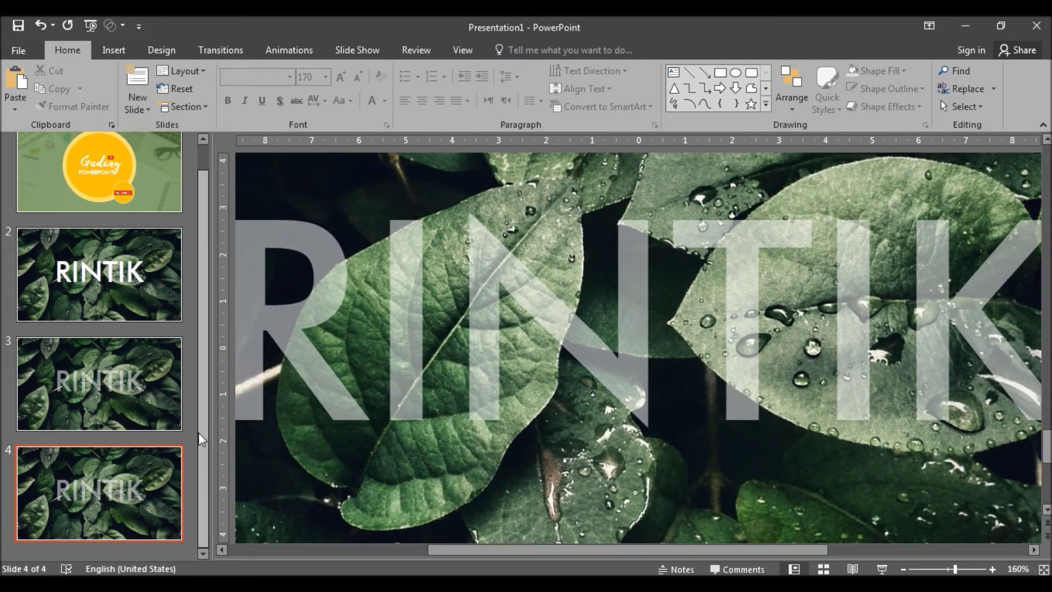
pyautogui.moveTo(210, 434); pyautogui.dragTo(163, 434)
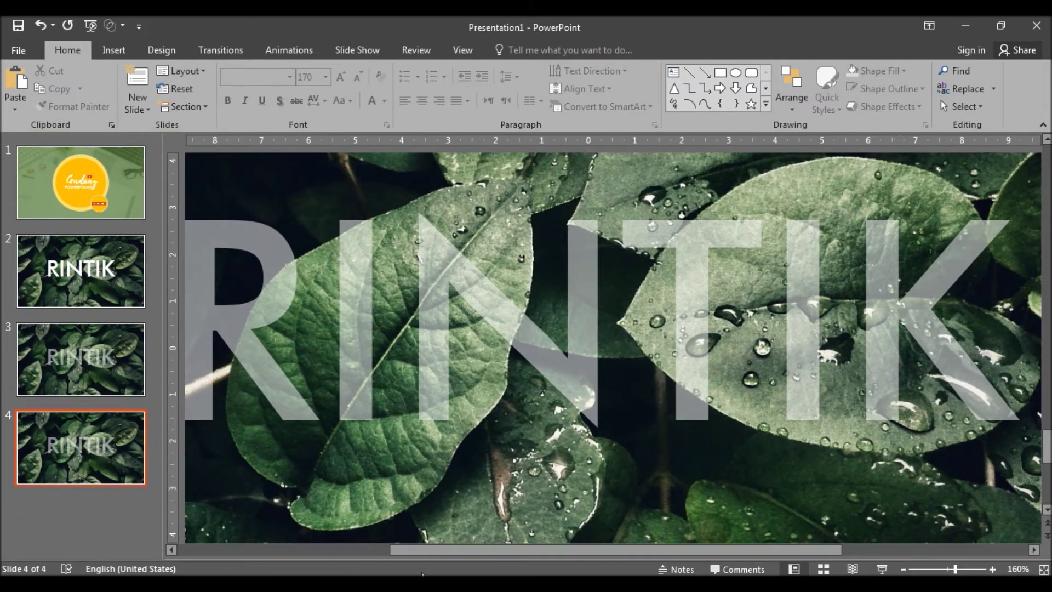
pyautogui.moveTo(425, 550); pyautogui.dragTo(382, 546)
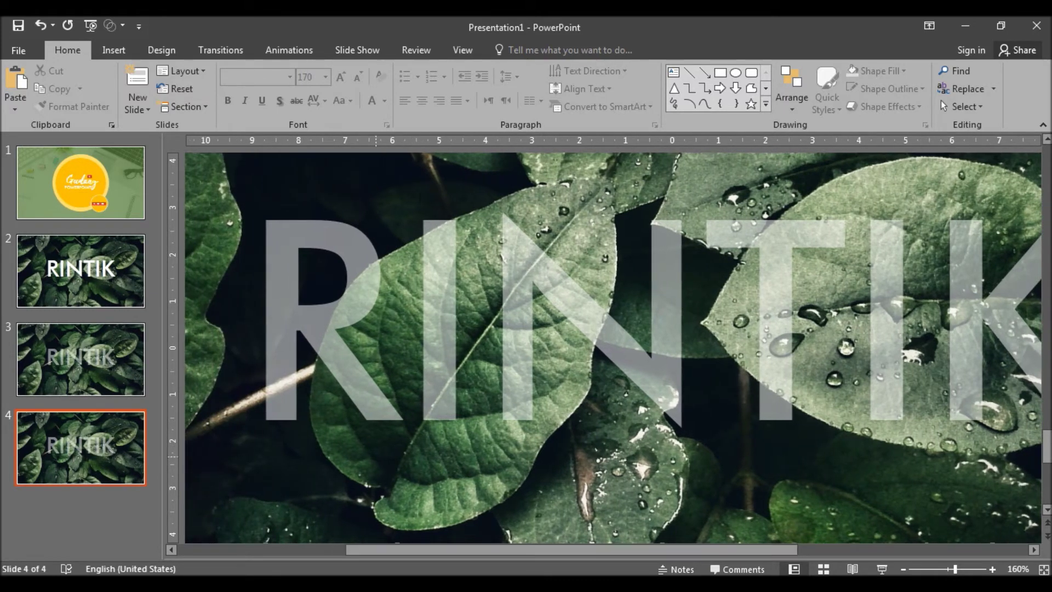
pyautogui.click(113, 50)
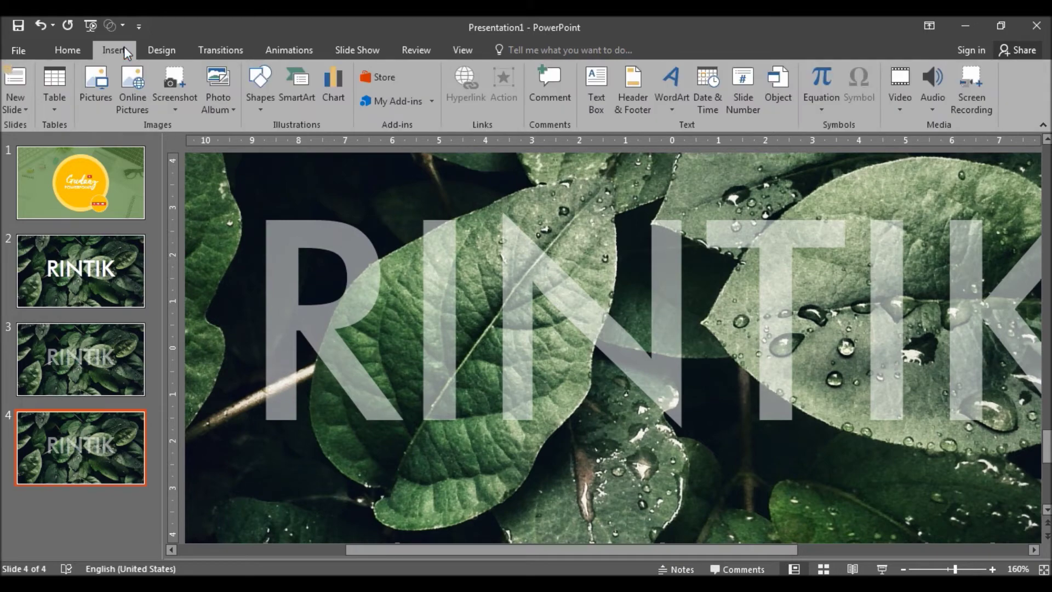
# - Trace a closed freeform leaf outline over the R of the faded RINTIK on slide 4
pyautogui.click(263, 91)
pyautogui.click(425, 144)
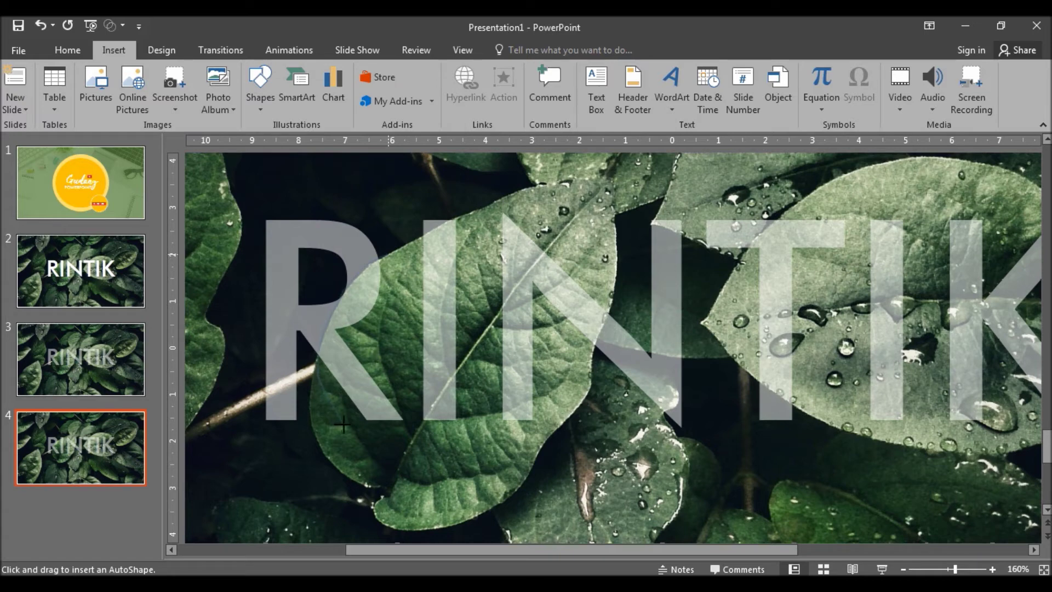
pyautogui.moveTo(343, 424); pyautogui.dragTo(400, 390)
pyautogui.click(387, 257)
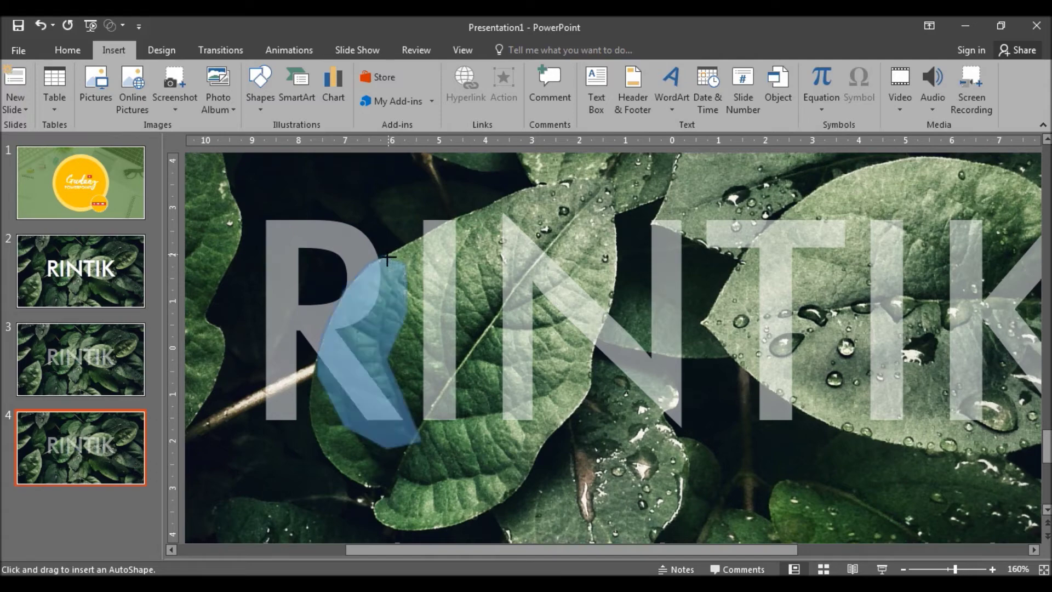
pyautogui.click(385, 257)
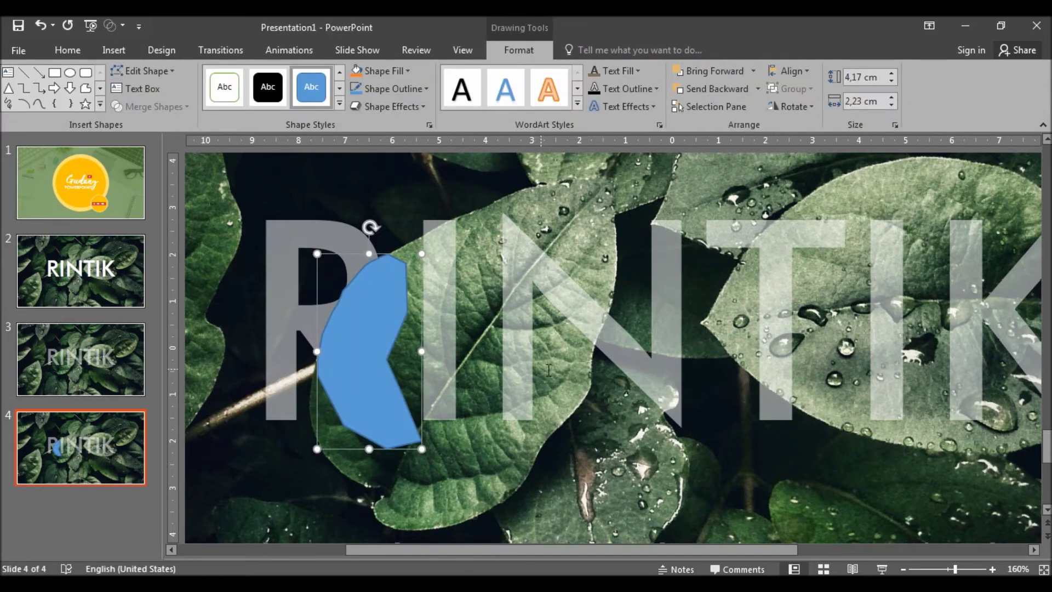
pyautogui.keyDown('ctrl'); pyautogui.scroll(-1, 625, 404); pyautogui.keyUp('ctrl')
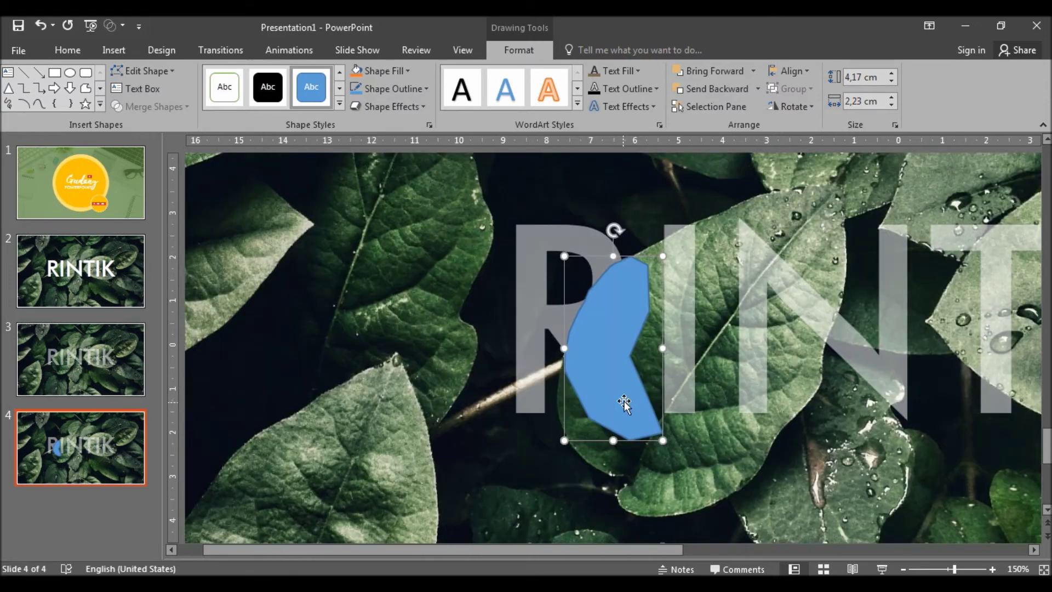
# - Delete the faded RINTIK text box from slide 4 and select the leaf photo
pyautogui.keyDown('ctrl'); pyautogui.scroll(-2, 624, 404); pyautogui.keyUp('ctrl')
pyautogui.keyDown('ctrl'); pyautogui.scroll(-2, 826, 465); pyautogui.keyUp('ctrl')
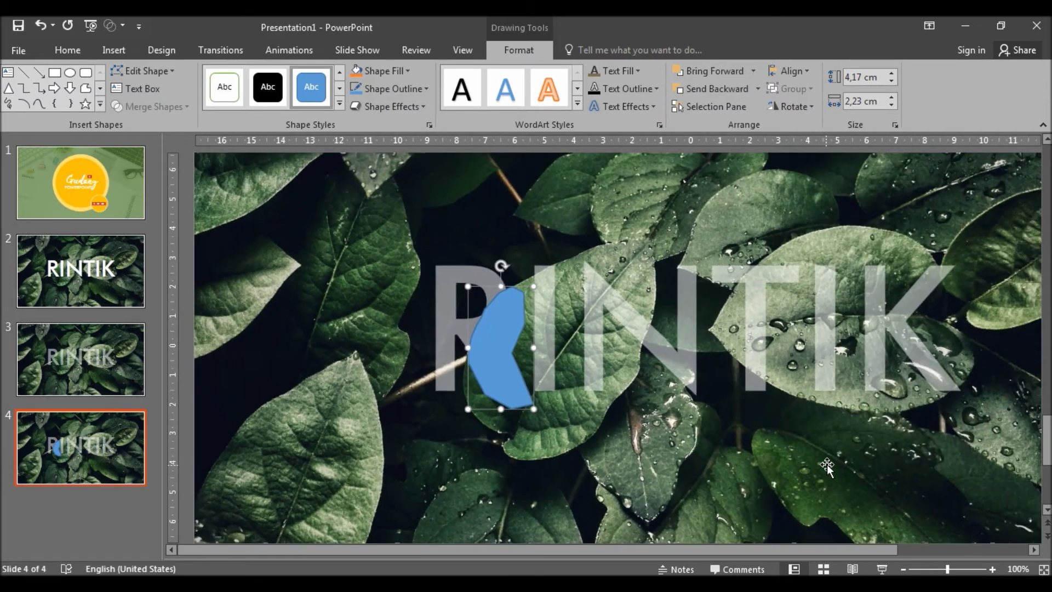
pyautogui.click(799, 344)
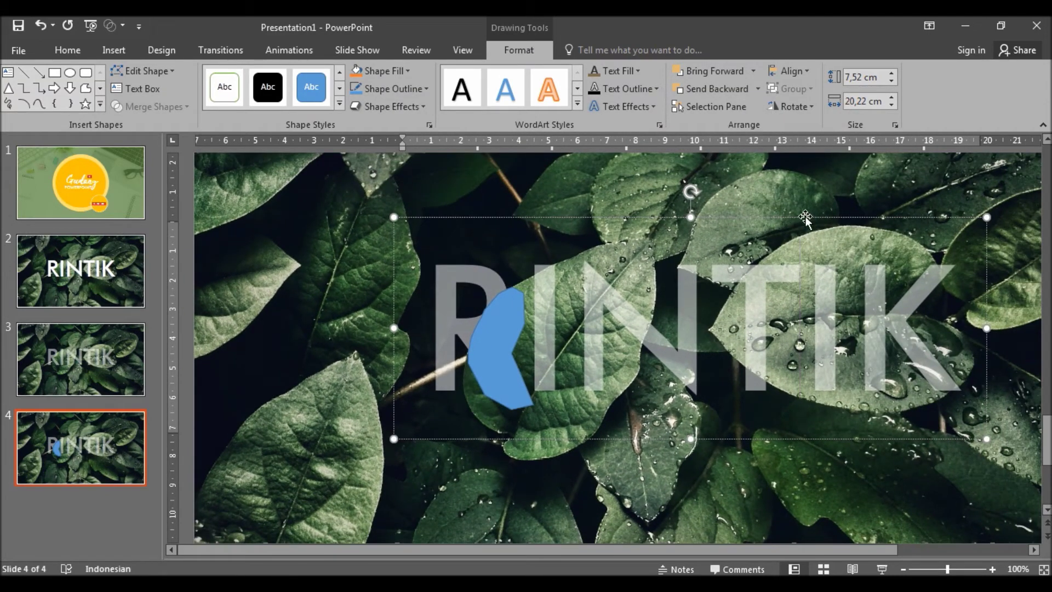
pyautogui.press('Delete')
pyautogui.click(731, 415)
pyautogui.keyDown('ctrl'); pyautogui.scroll(-3, 731, 415); pyautogui.keyUp('ctrl')
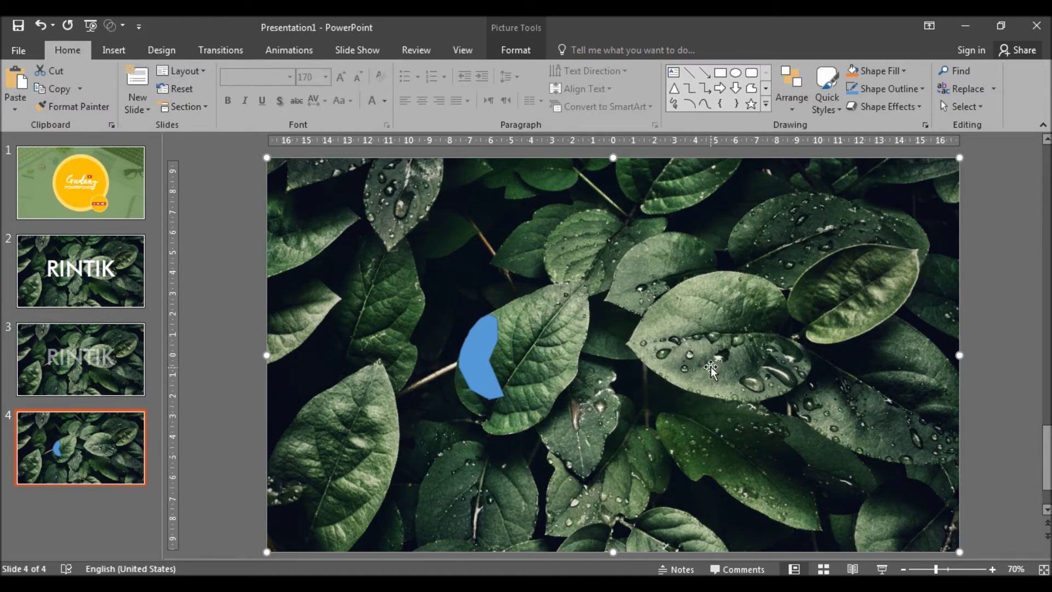
# - Intersect the leaf photo with the blue leaf shape to make a leaf-shaped cut-out
pyautogui.click(492, 368)
pyautogui.click(527, 51)
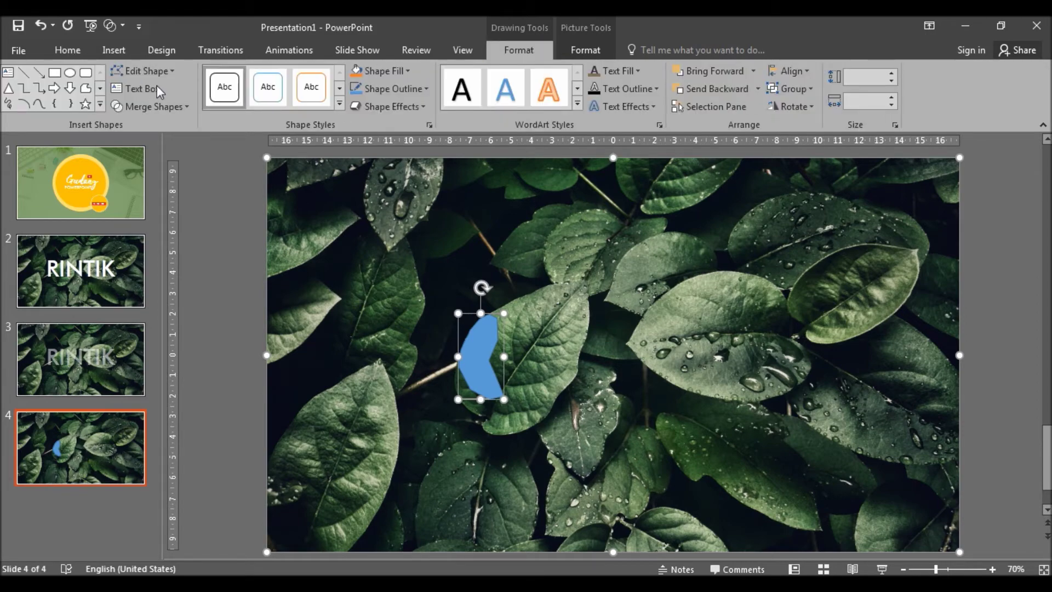
pyautogui.click(153, 108)
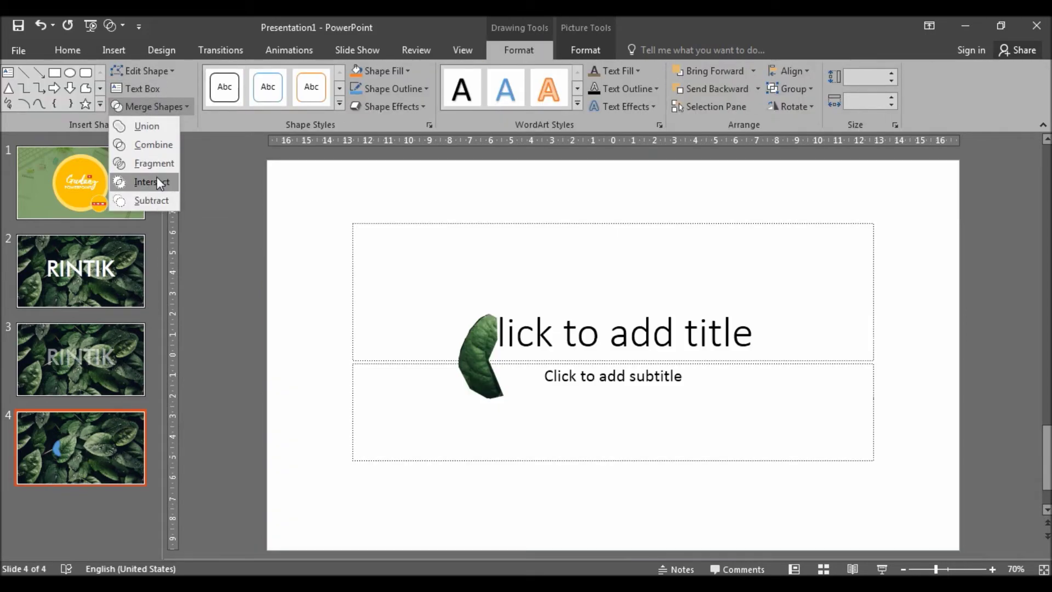
pyautogui.click(157, 177)
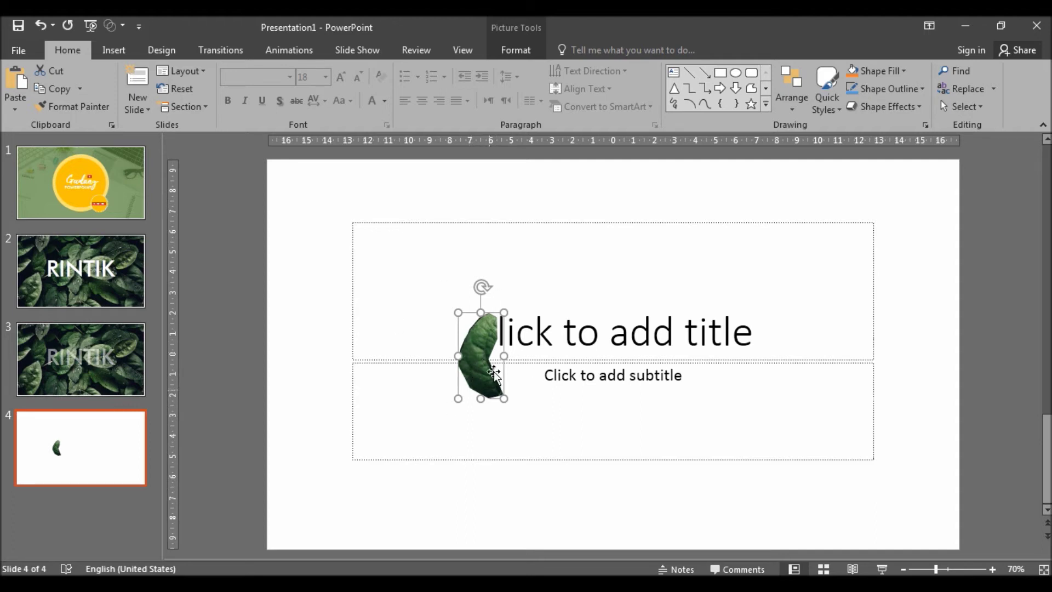
pyautogui.click(20, 271)
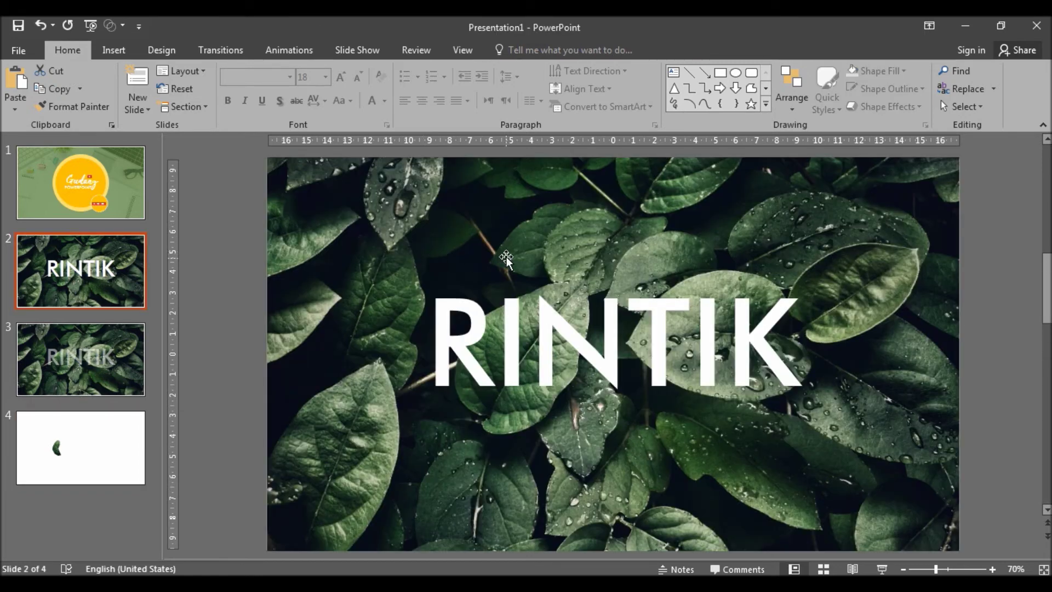
# - Paste the leaf cut-out onto slide 2 and keep it over the R's leg
pyautogui.hotkey('ctrl', 'v')
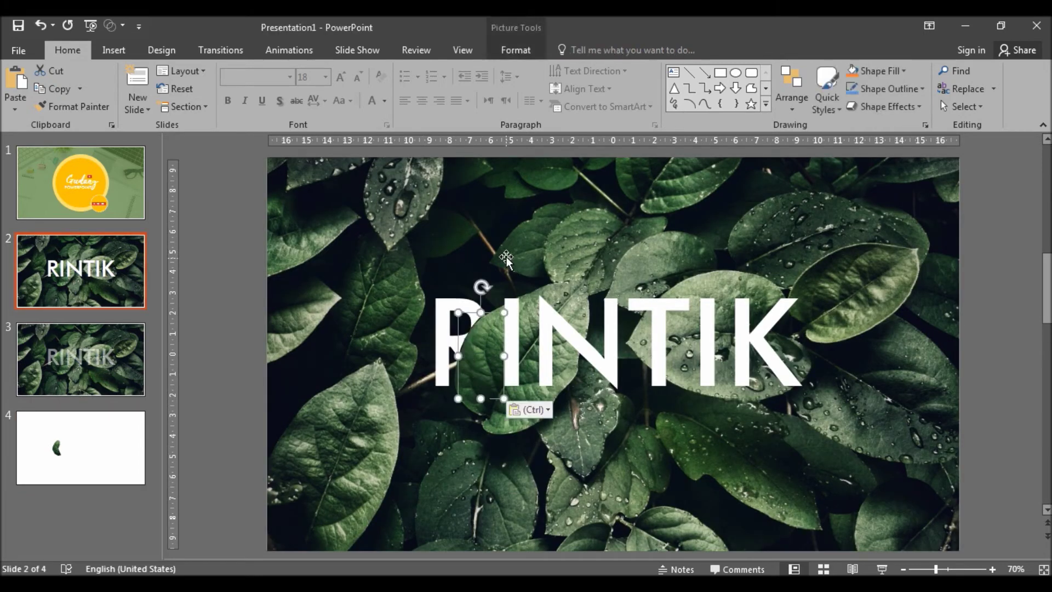
pyautogui.click(506, 258)
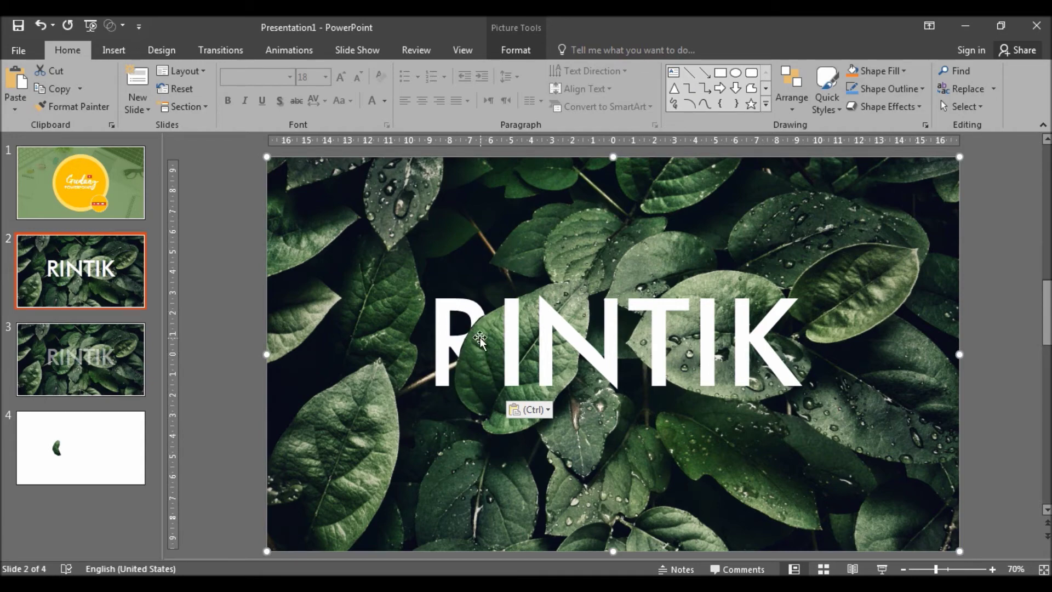
pyautogui.scroll(2, 481, 337)
pyautogui.scroll(1, 481, 337)
pyautogui.click(414, 348)
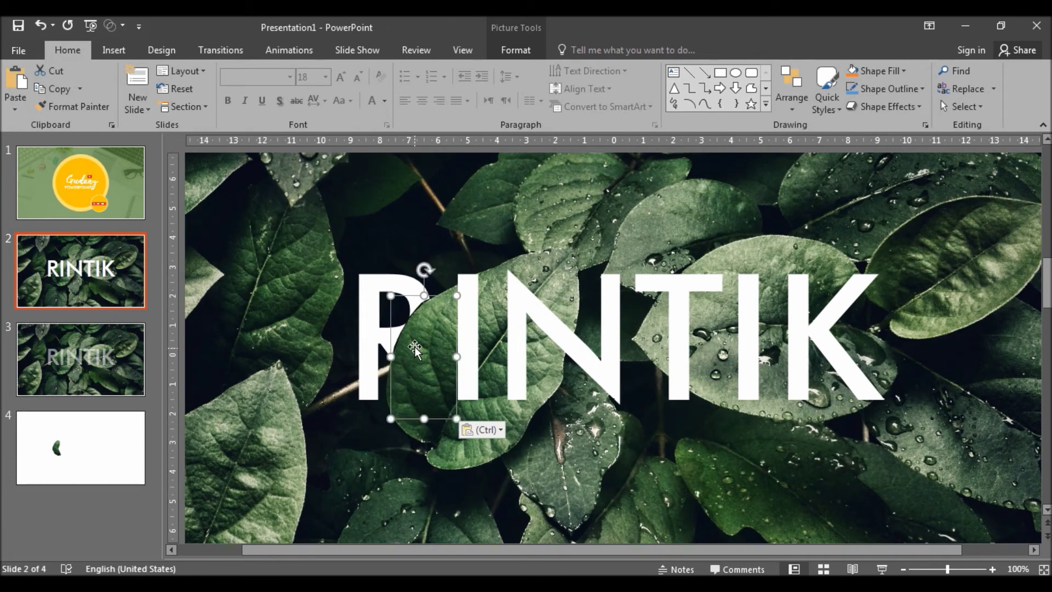
pyautogui.moveTo(415, 348); pyautogui.dragTo(475, 330)
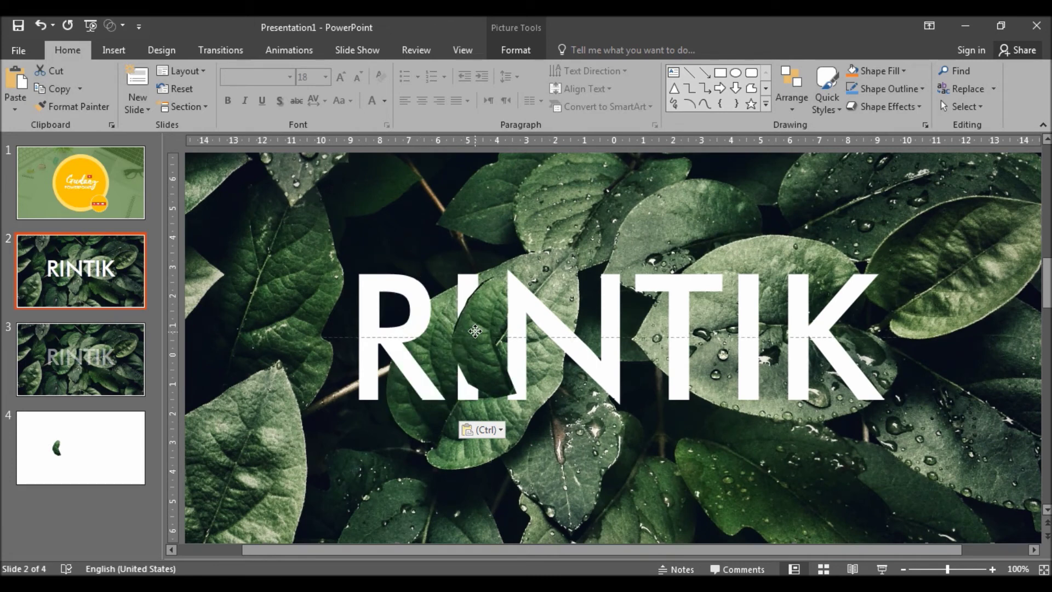
pyautogui.hotkey('ctrl', 'z')
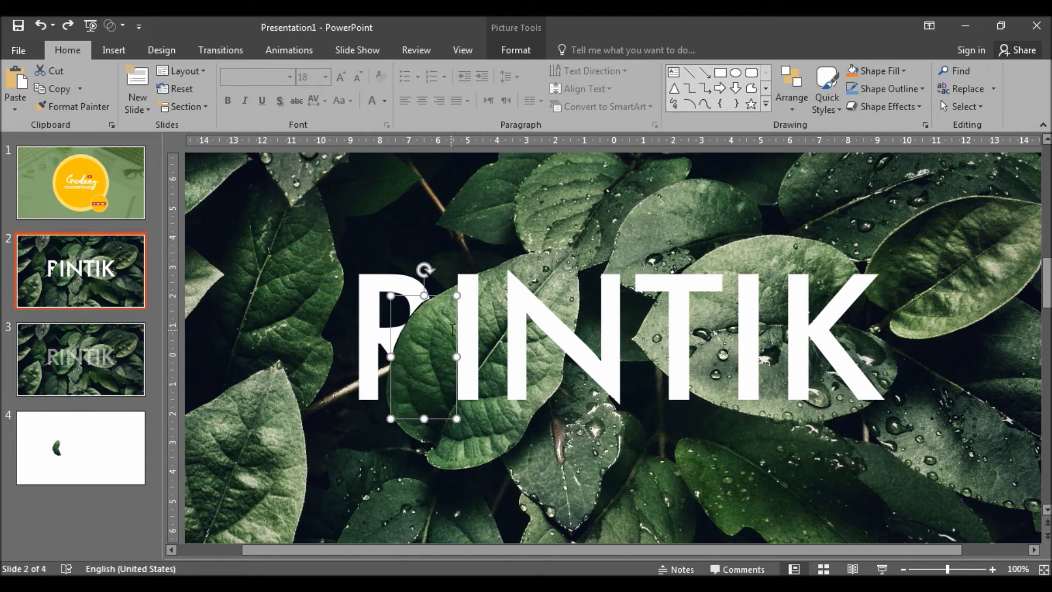
pyautogui.click(632, 356)
pyautogui.scroll(-1, 633, 356)
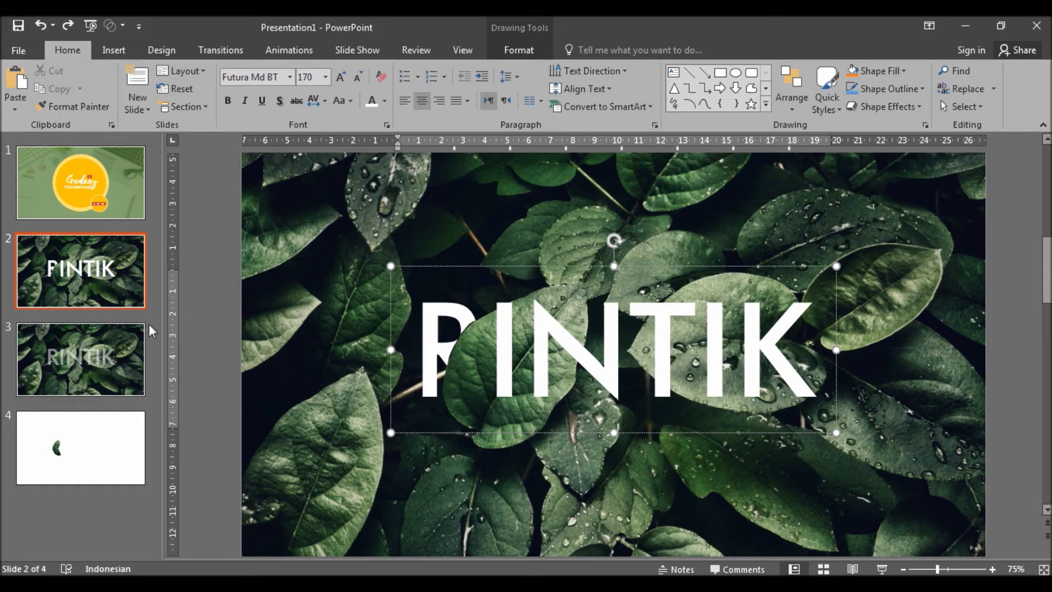
pyautogui.click(86, 338)
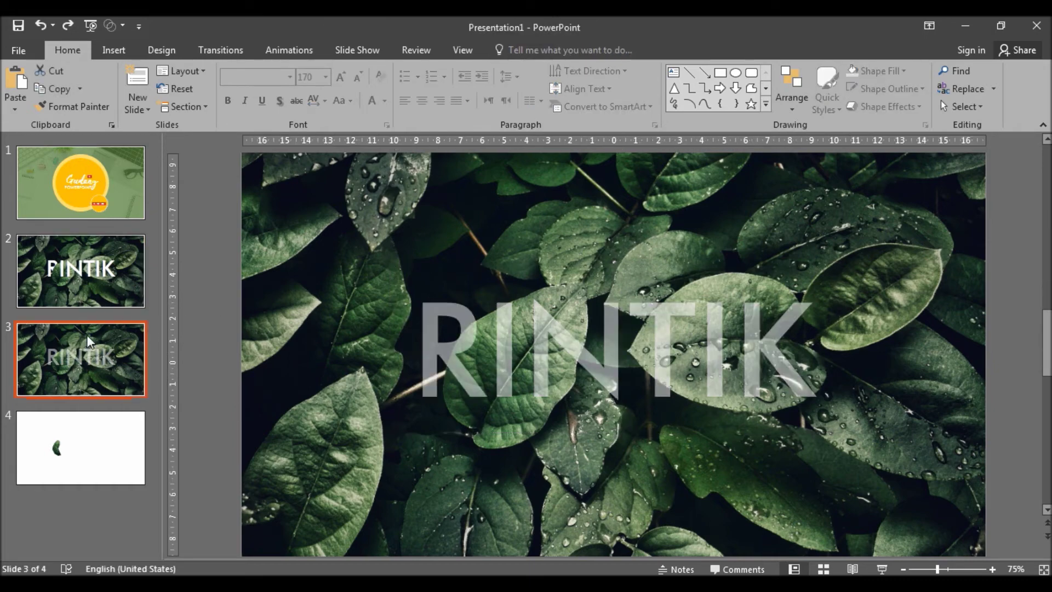
# - Delete the stray leaf slide 4 and narrow the slide thumbnail pane
pyautogui.click(90, 450)
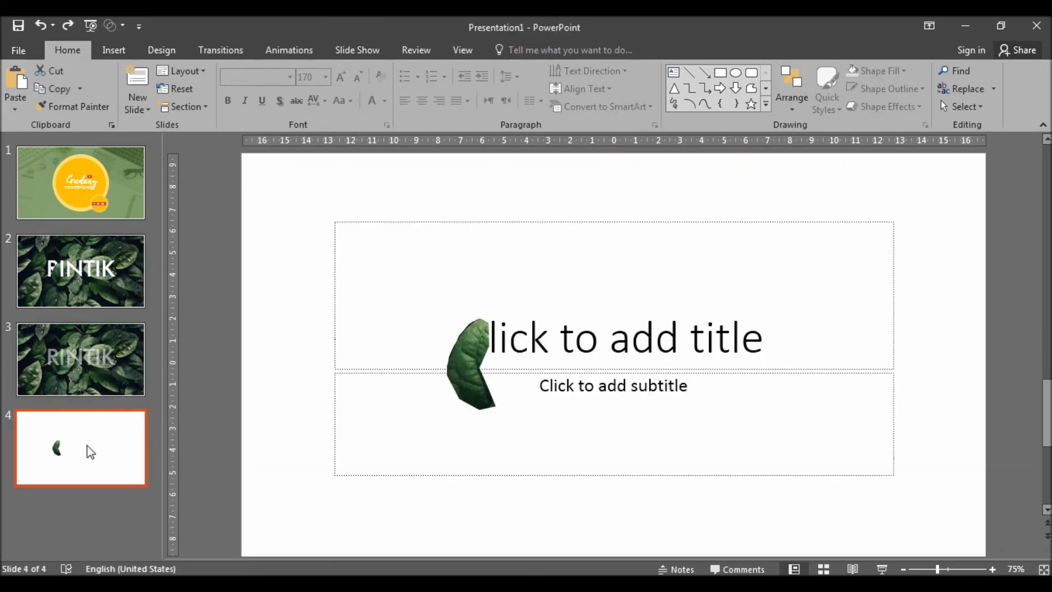
pyautogui.press('Delete')
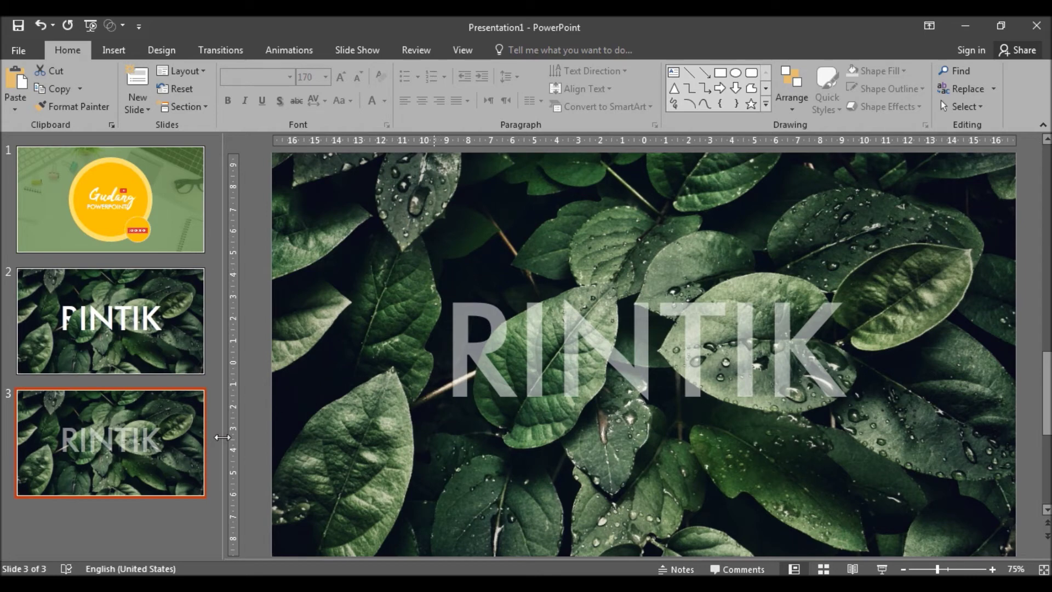
pyautogui.moveTo(222, 437); pyautogui.dragTo(91, 434)
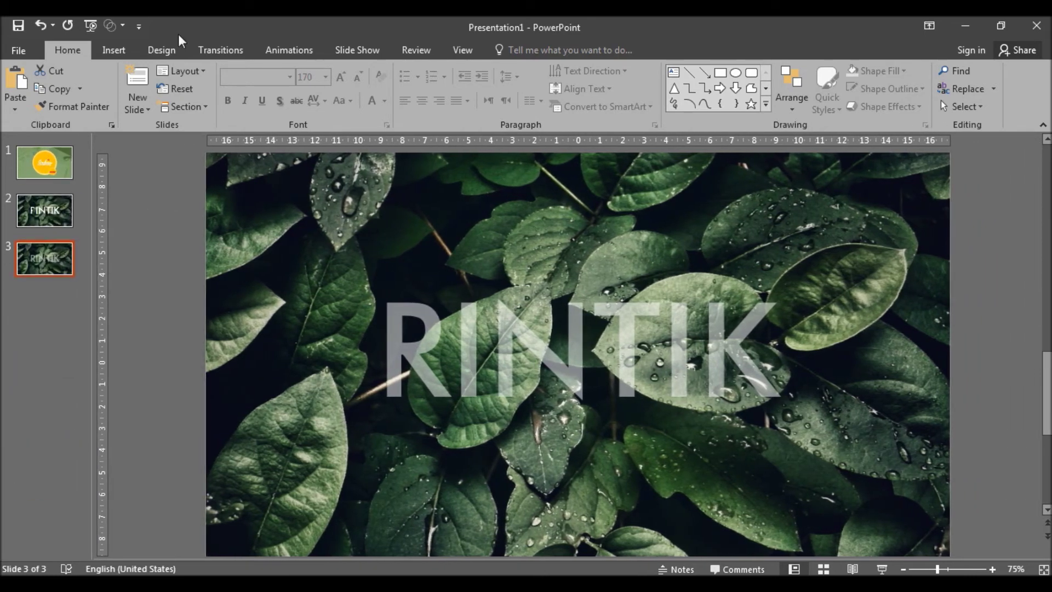
# - Zoom in on slide 3 and trace a freeform outline around the leaf over the first I
pyautogui.click(123, 49)
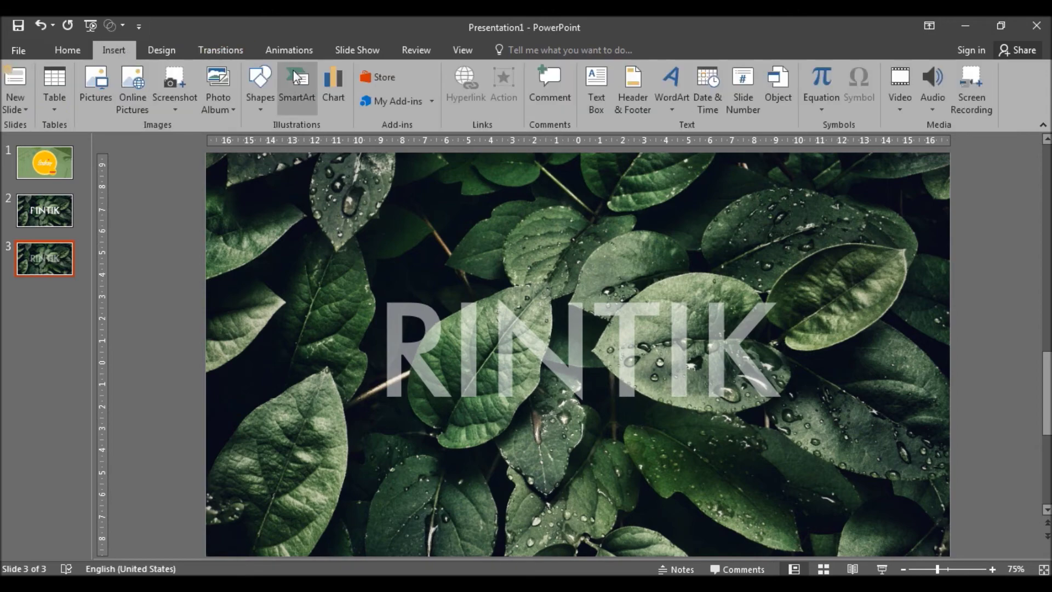
pyautogui.click(260, 90)
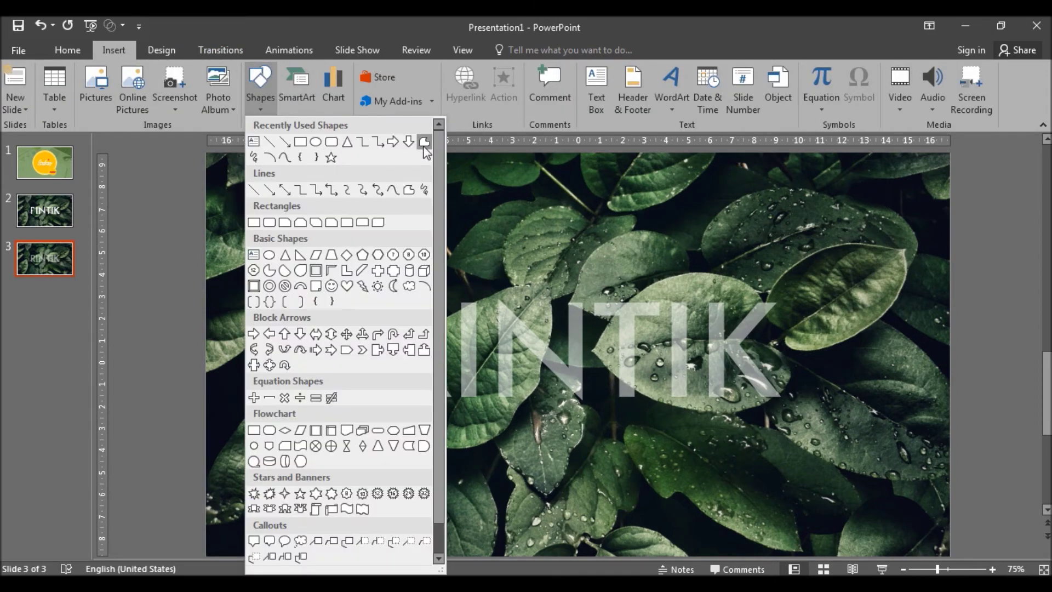
pyautogui.click(424, 142)
pyautogui.keyDown('ctrl'); pyautogui.scroll(4, 542, 301); pyautogui.keyUp('ctrl')
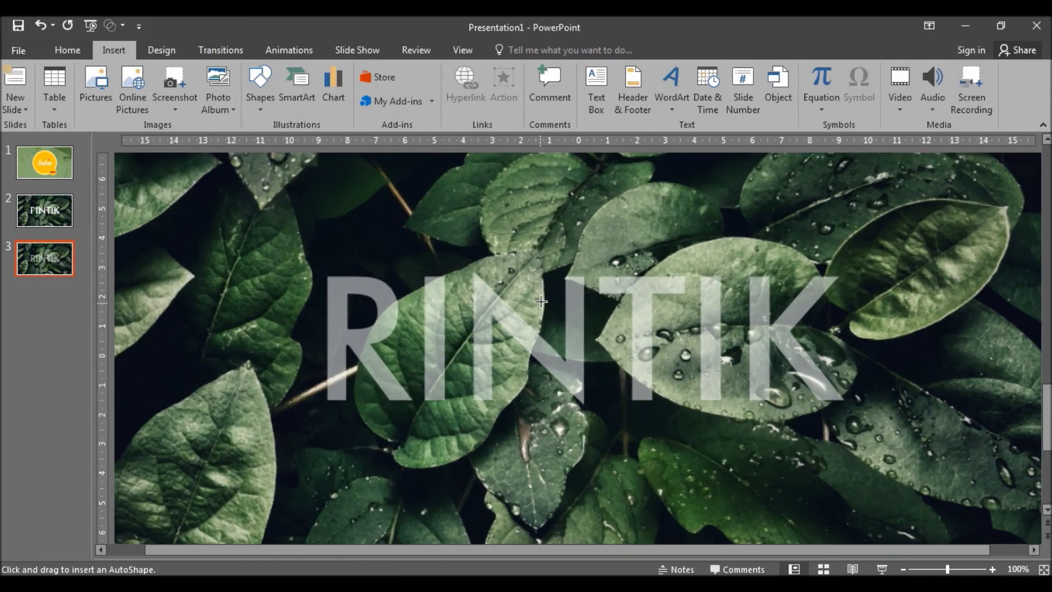
pyautogui.keyDown('ctrl'); pyautogui.scroll(4, 542, 302); pyautogui.keyUp('ctrl')
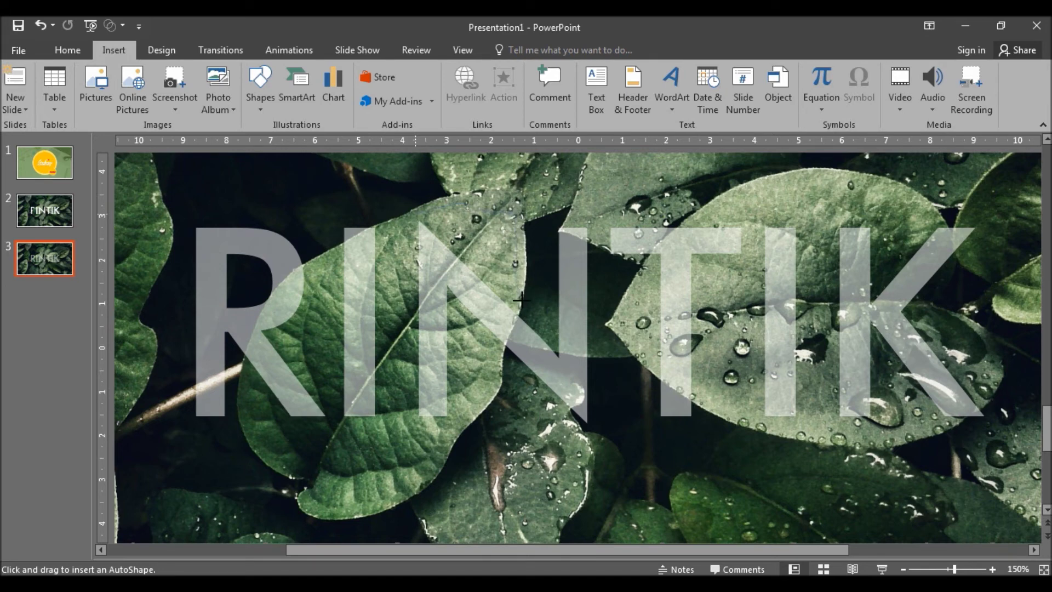
pyautogui.moveTo(517, 291); pyautogui.dragTo(507, 336)
pyautogui.moveTo(508, 335)
pyautogui.mouseDown()
pyautogui.moveTo(468, 406)
pyautogui.moveTo(409, 439)
pyautogui.moveTo(389, 328)
pyautogui.moveTo(396, 227)
pyautogui.moveTo(408, 215)
pyautogui.mouseUp()
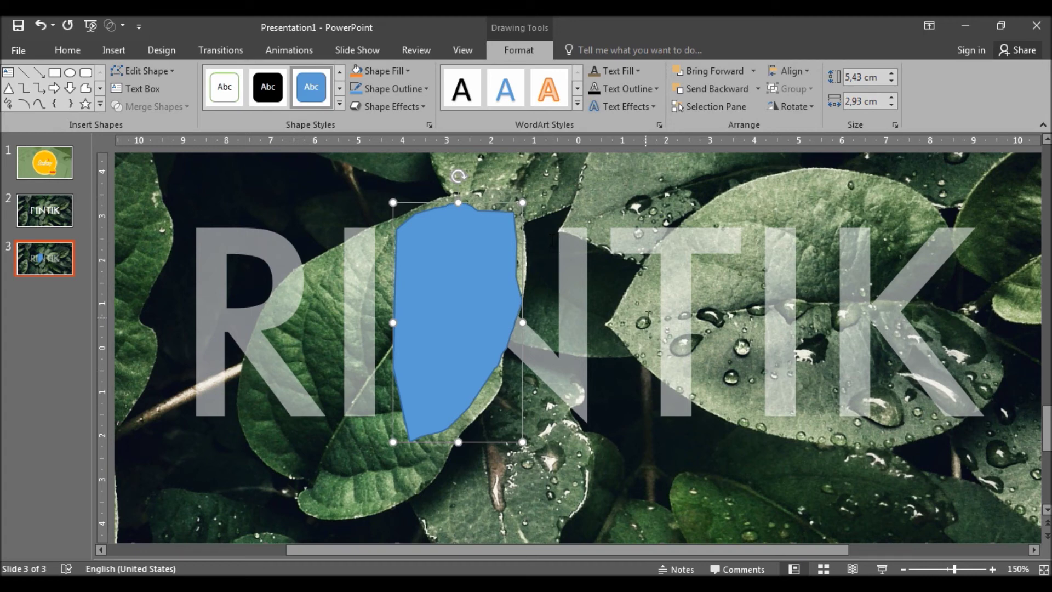
# - Select the blue traced leaf shape and look at the Merge Shapes options, backing out without merging
pyautogui.click(740, 496)
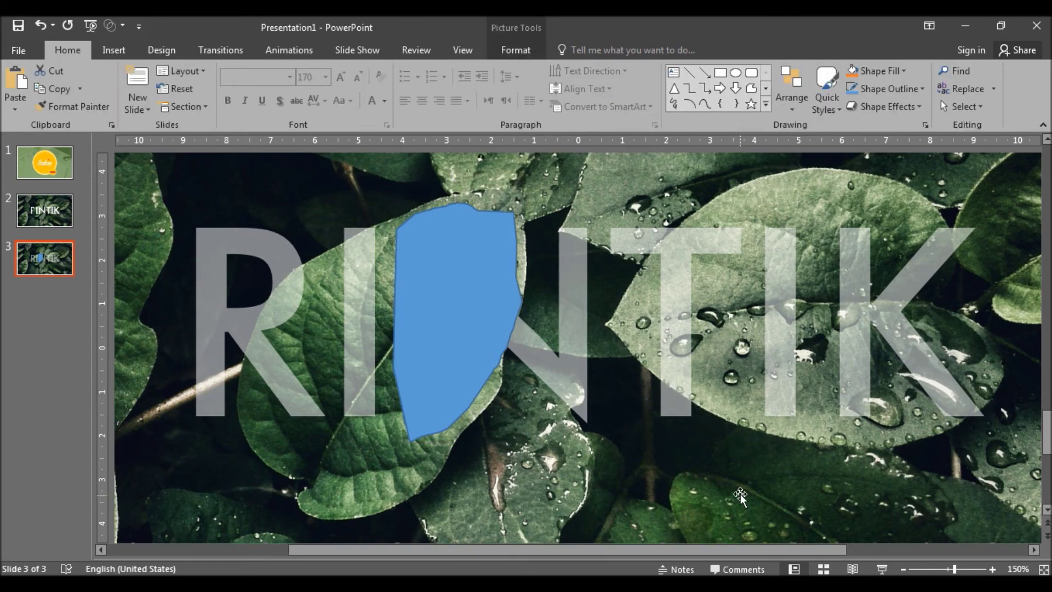
pyautogui.scroll(-5, 740, 496)
pyautogui.scroll(-1, 740, 496)
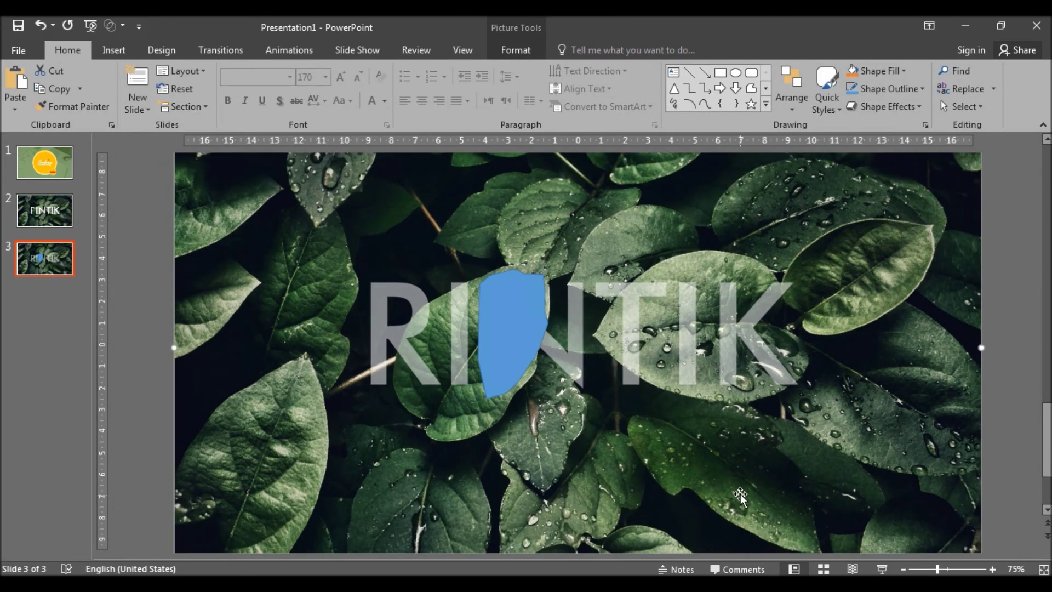
pyautogui.scroll(-2, 741, 495)
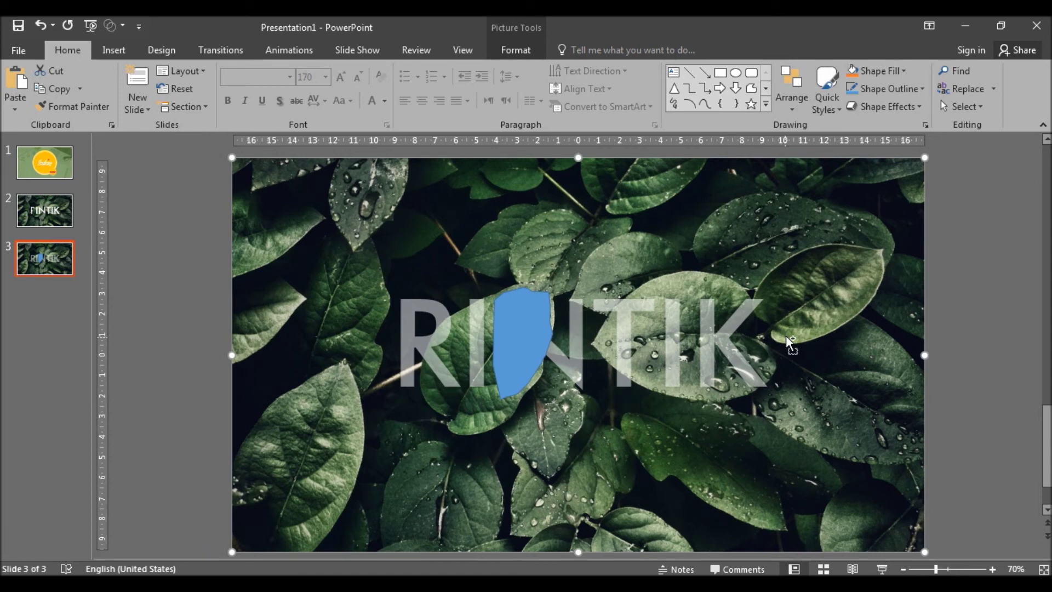
pyautogui.click(537, 324)
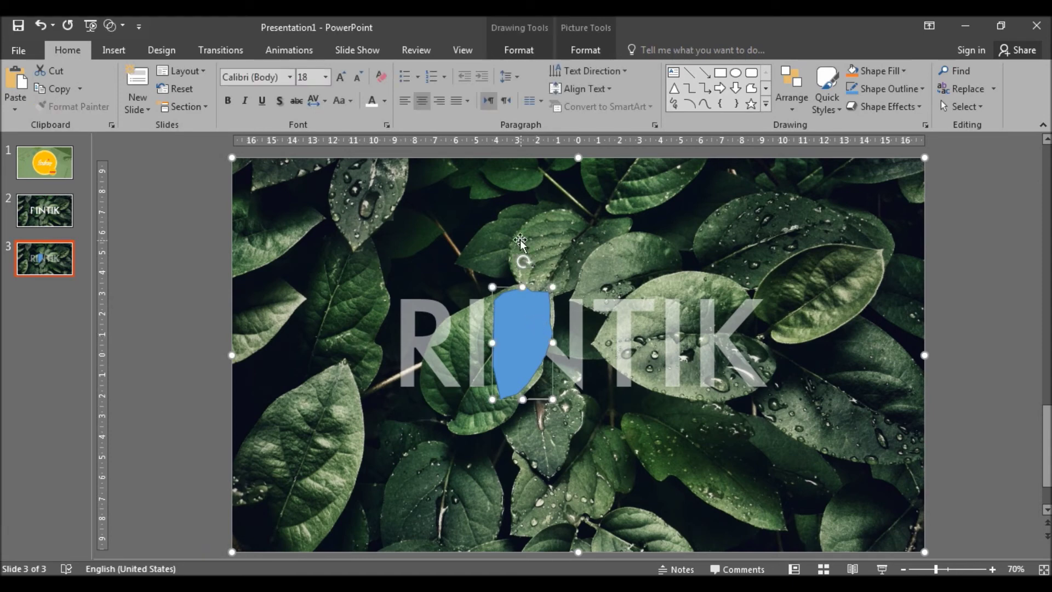
pyautogui.click(511, 52)
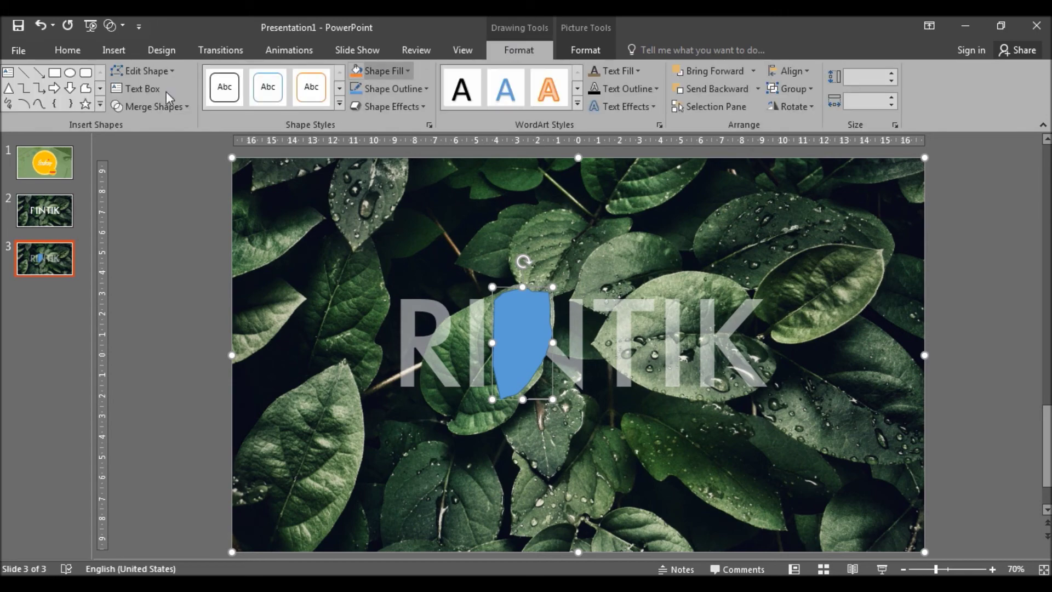
pyautogui.click(145, 104)
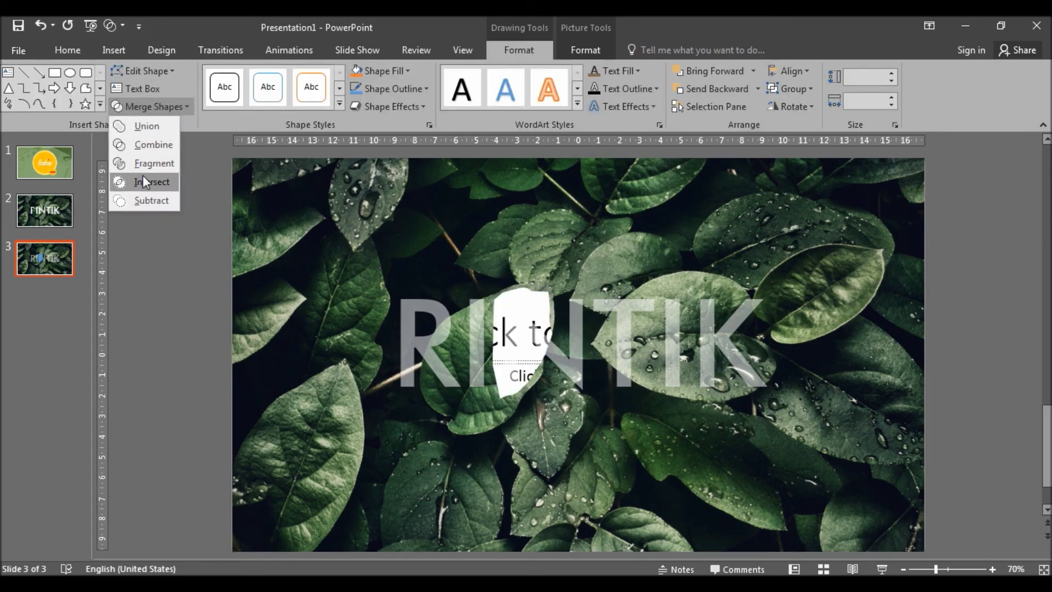
pyautogui.press('Escape')
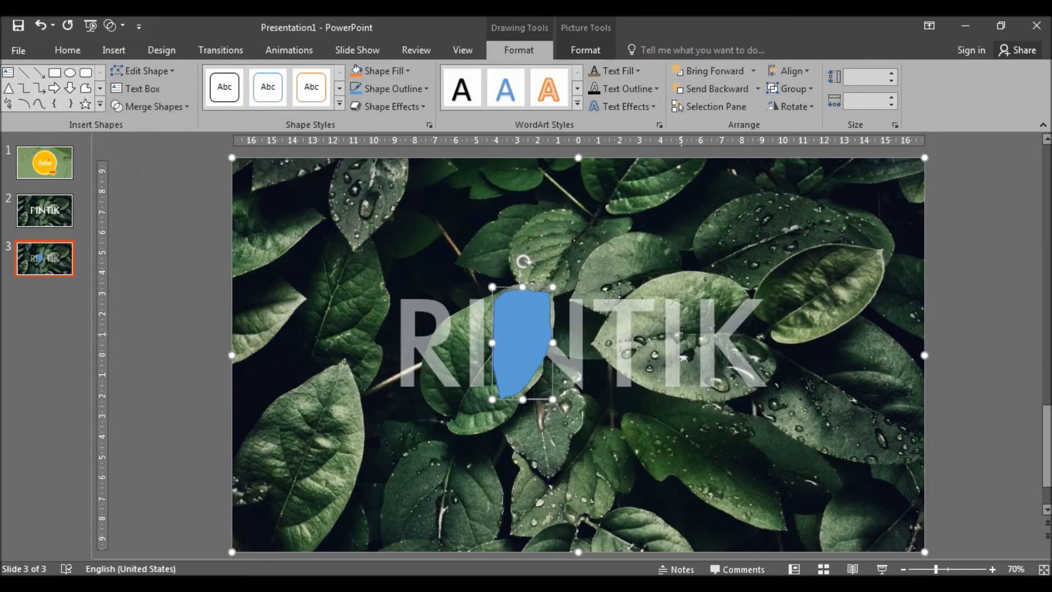
pyautogui.press('Escape')
# - Delete the RINTIK text box, then Intersect the leaf photo with the blue shape into a leaf cut-out
pyautogui.click(675, 262)
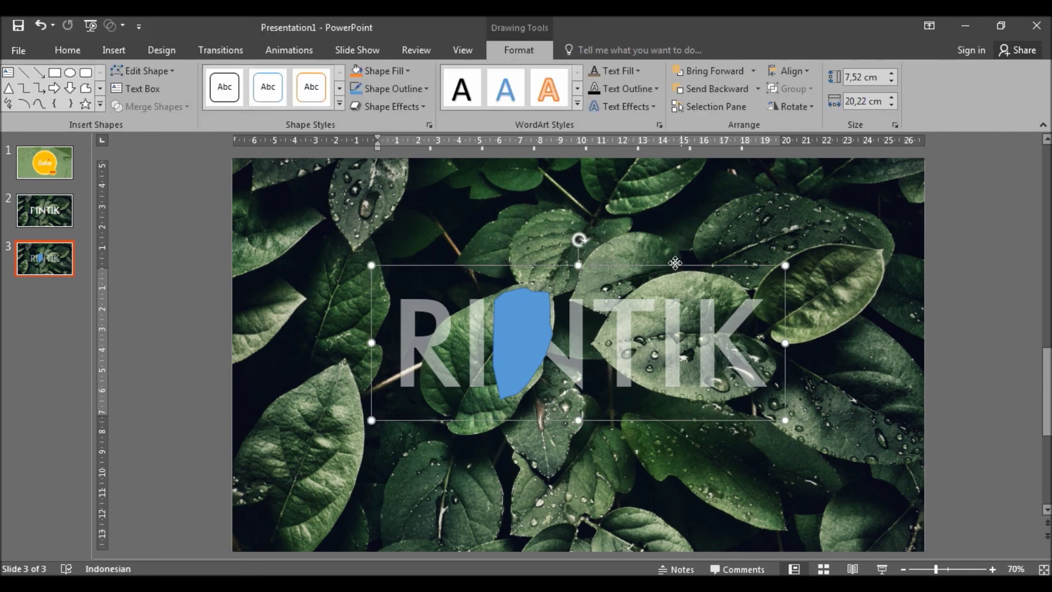
pyautogui.press('Delete')
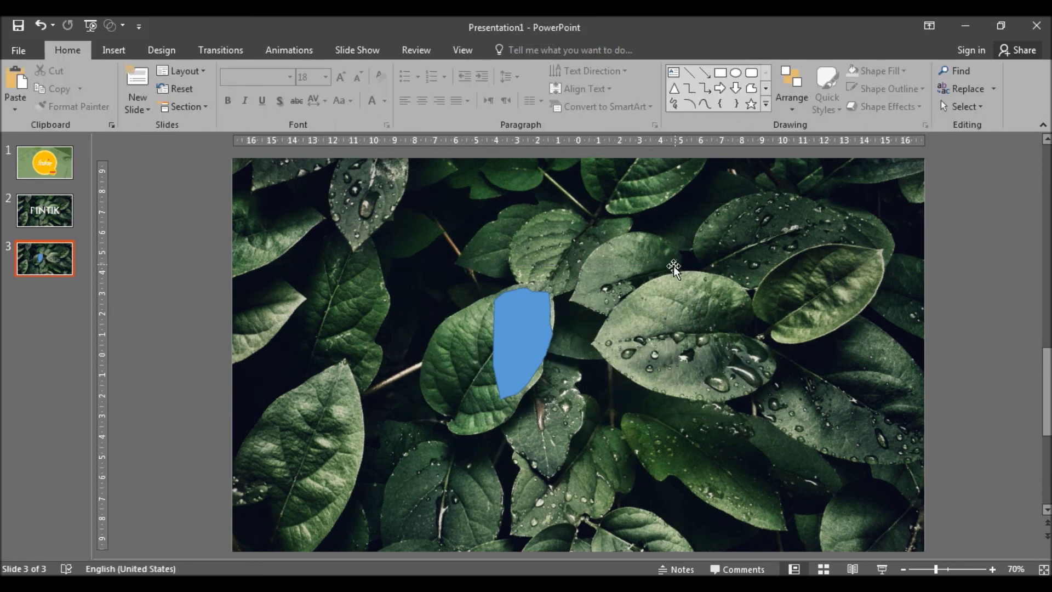
pyautogui.click(734, 369)
pyautogui.keyDown('shift'); pyautogui.click(539, 347); pyautogui.keyUp('shift')
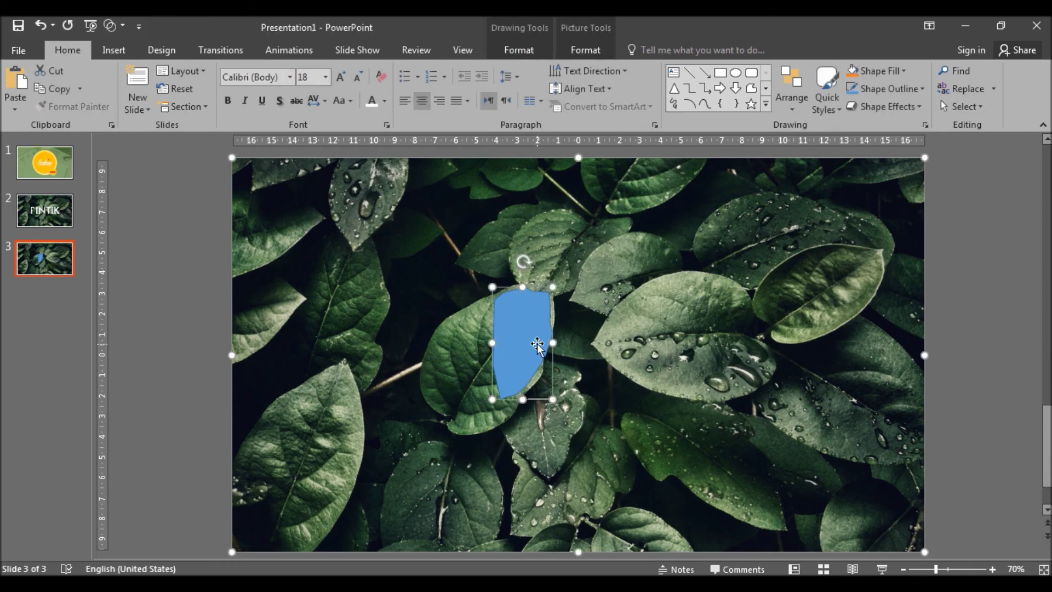
pyautogui.click(503, 48)
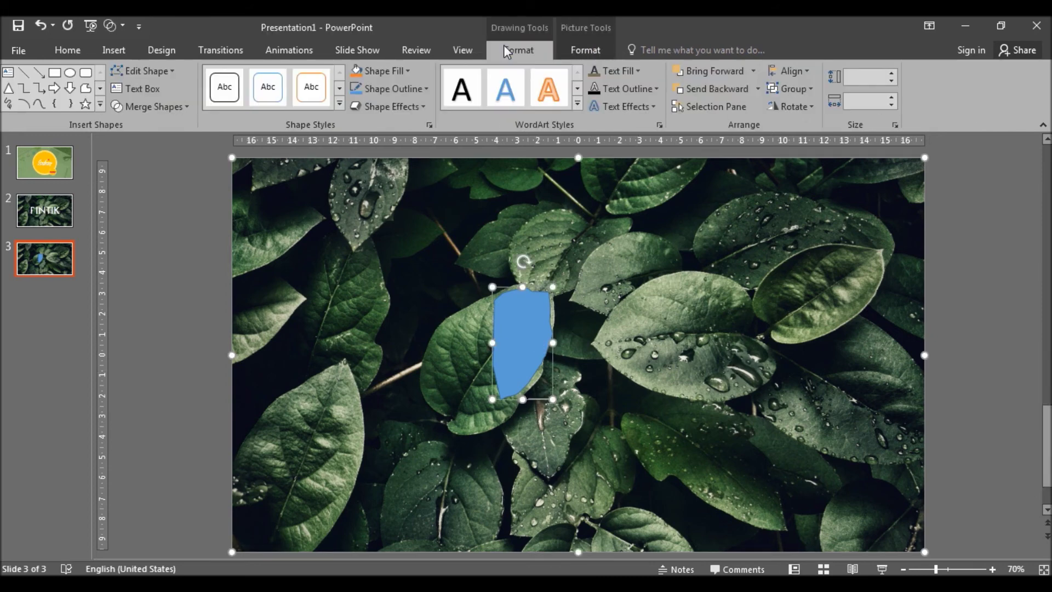
pyautogui.click(155, 104)
pyautogui.click(152, 182)
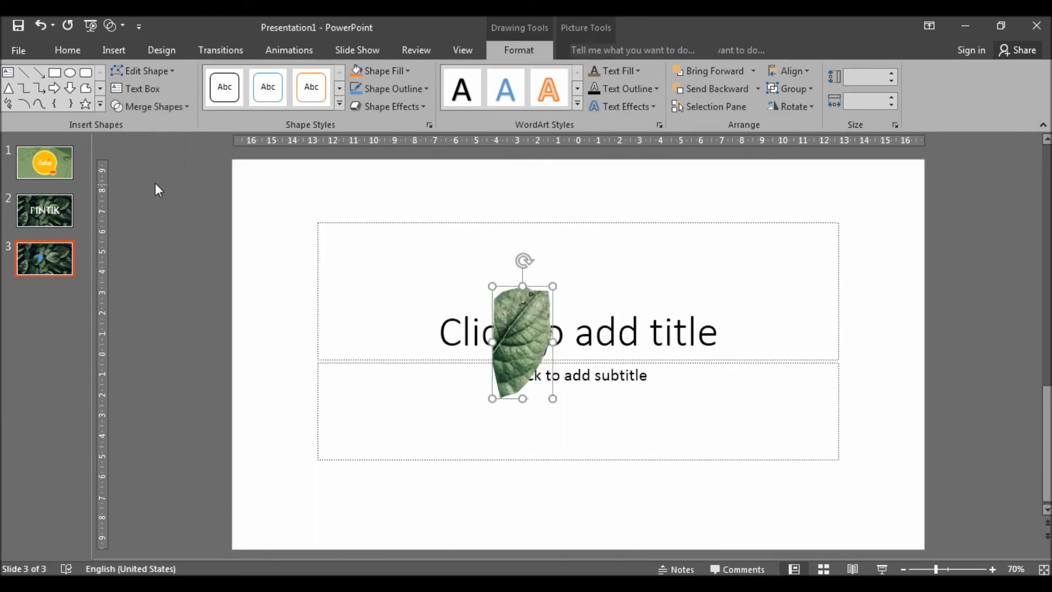
pyautogui.click(34, 209)
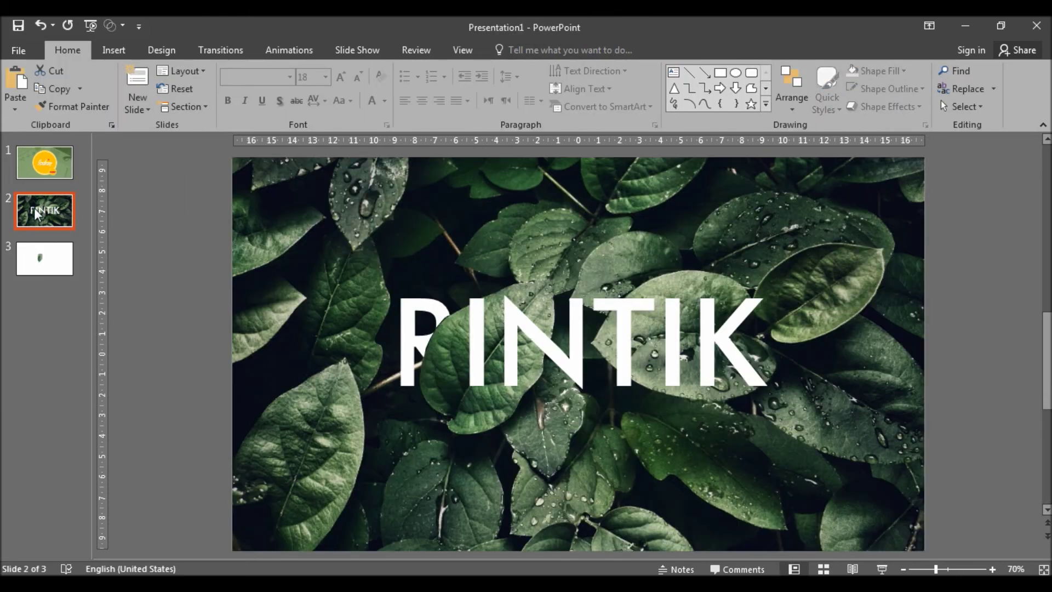
# - Paste the leaf cut-out onto slide 2 over the I of the white RINTIK title
pyautogui.hotkey('ctrl', 'v')
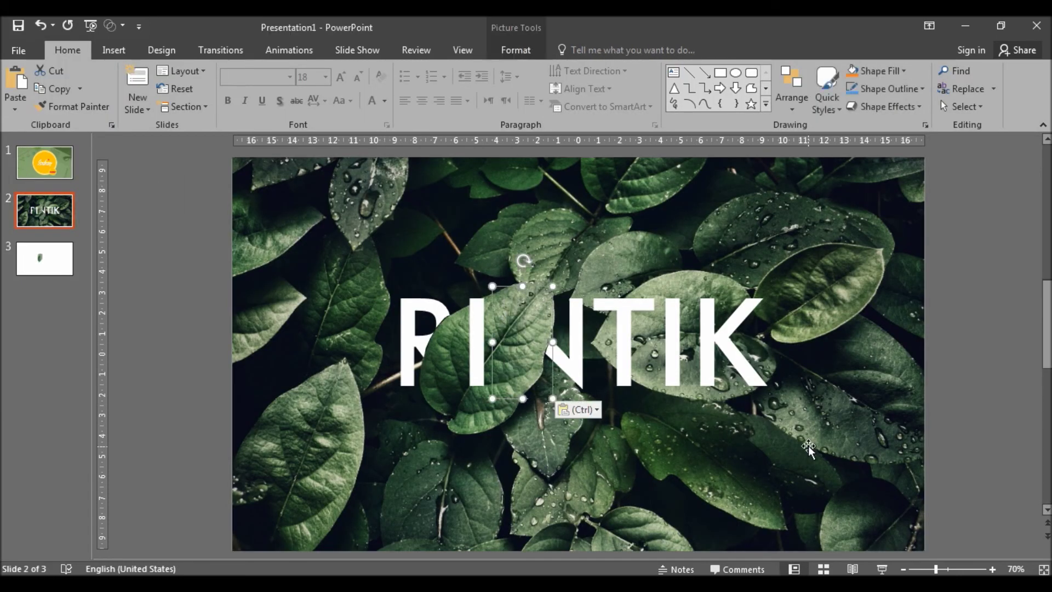
pyautogui.click(860, 475)
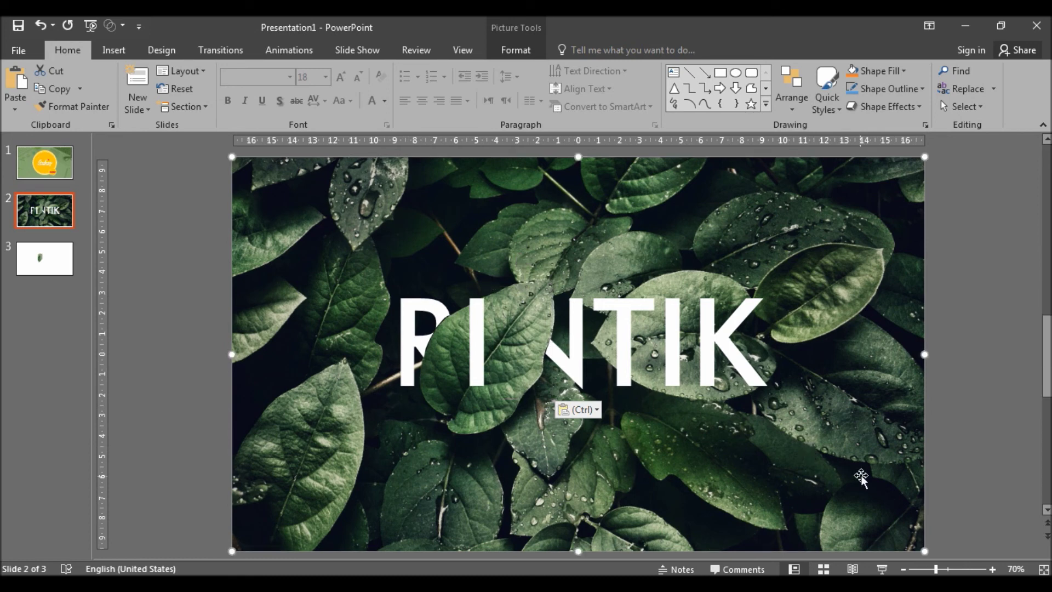
pyautogui.click(690, 335)
pyautogui.doubleClick(690, 336)
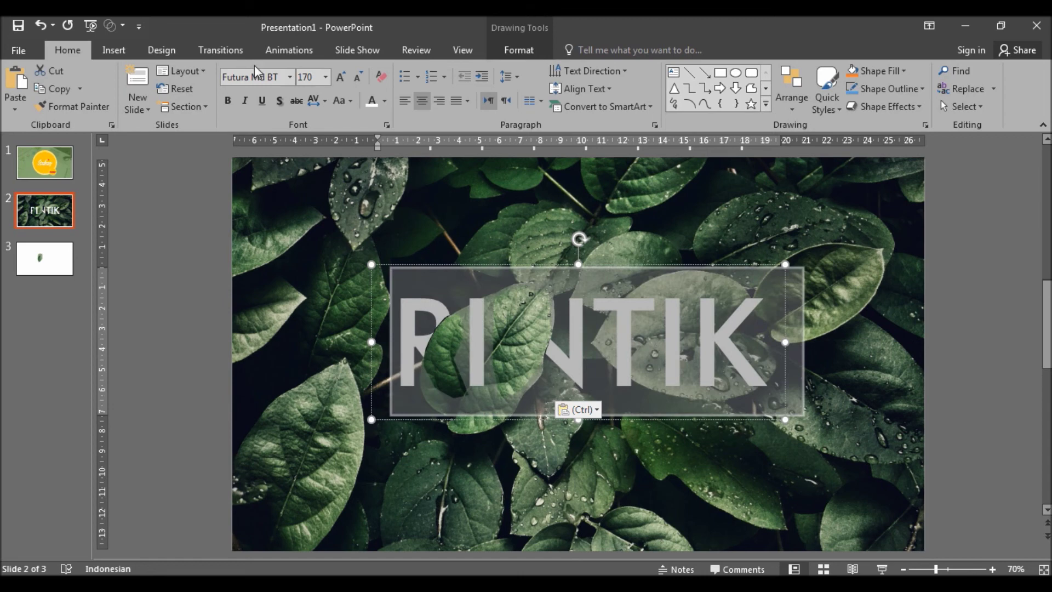
pyautogui.click(277, 100)
pyautogui.click(847, 336)
pyautogui.scroll(-3, 847, 336)
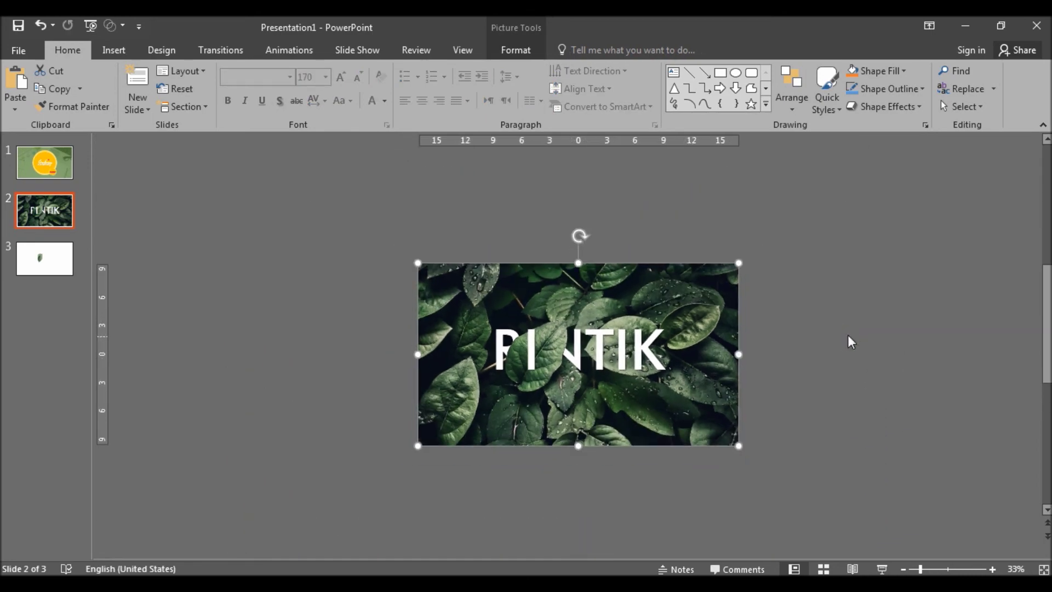
pyautogui.scroll(2, 843, 337)
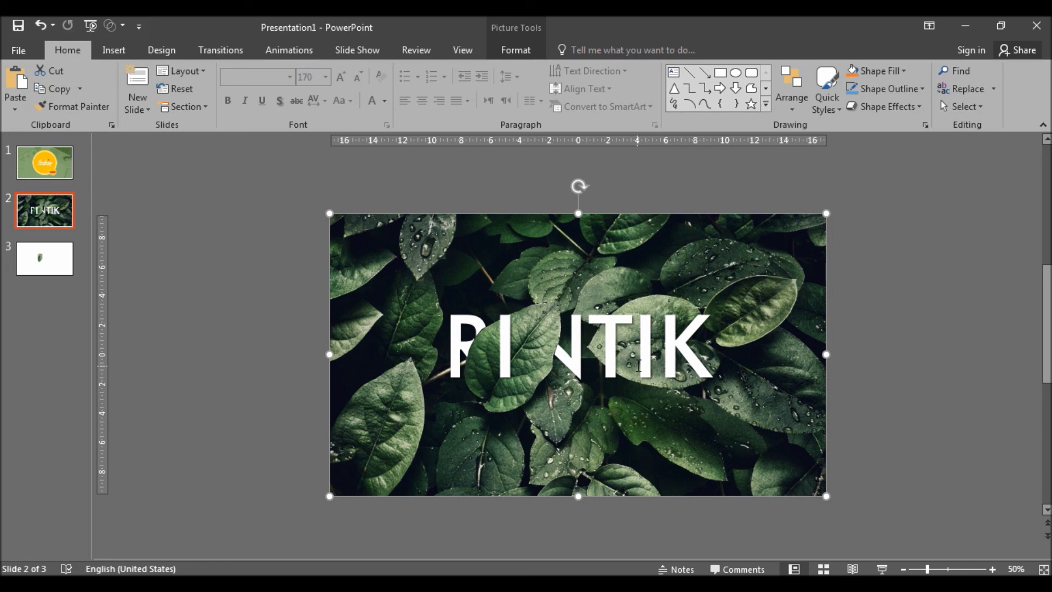
pyautogui.click(846, 446)
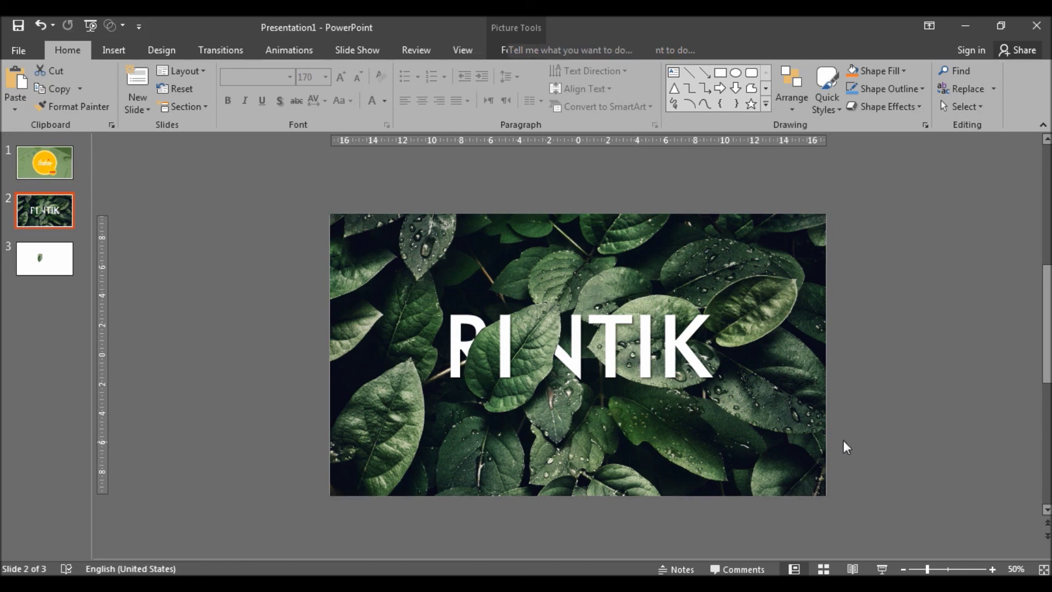